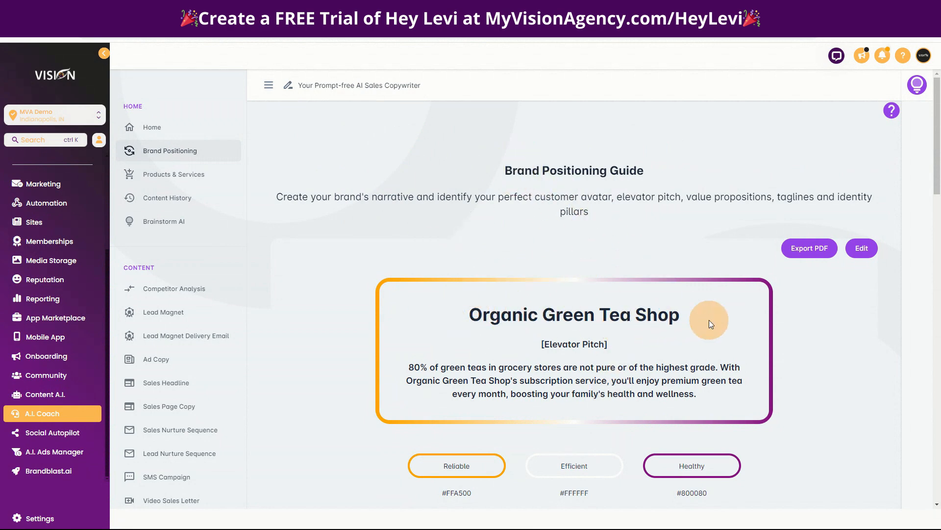
# Review the Organic Green Tea Shop brand positioning guide and the list of available content tools
pyautogui.scroll(-4, 392, 255)
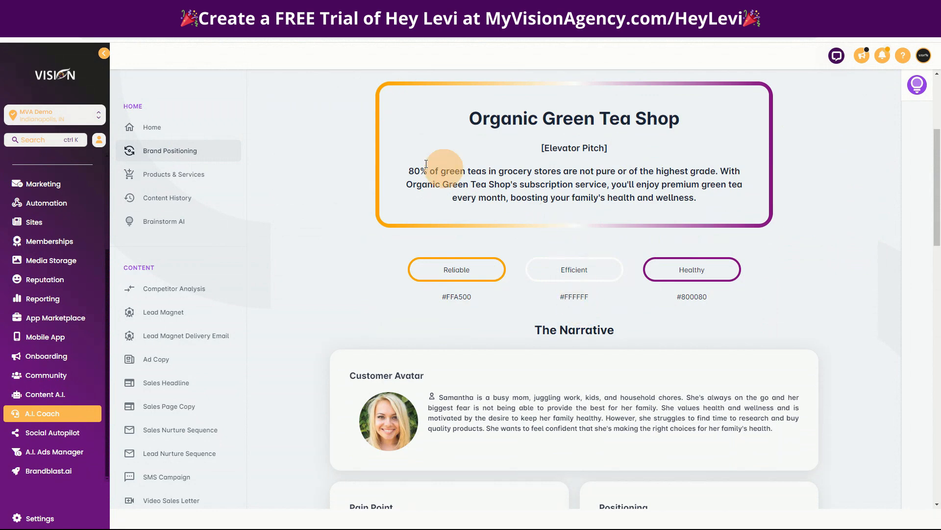
pyautogui.scroll(-7, 237, 209)
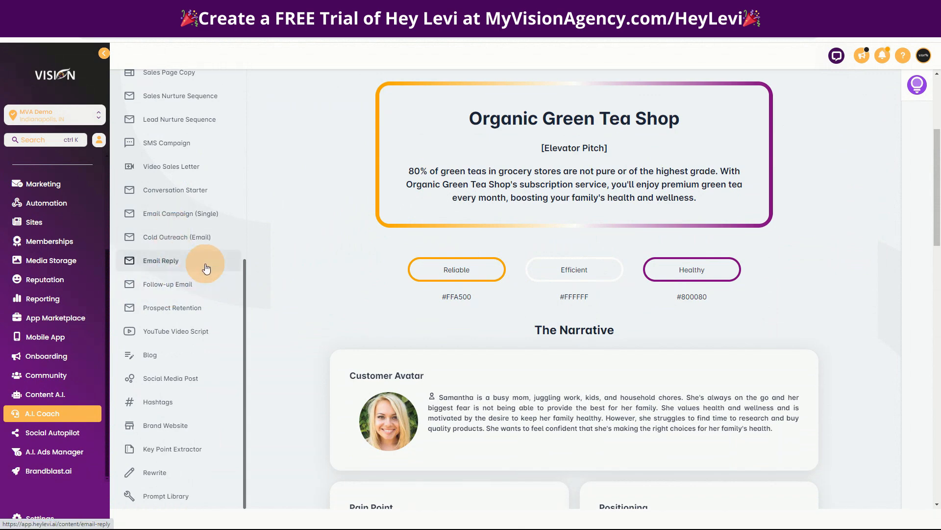
pyautogui.scroll(5, 211, 287)
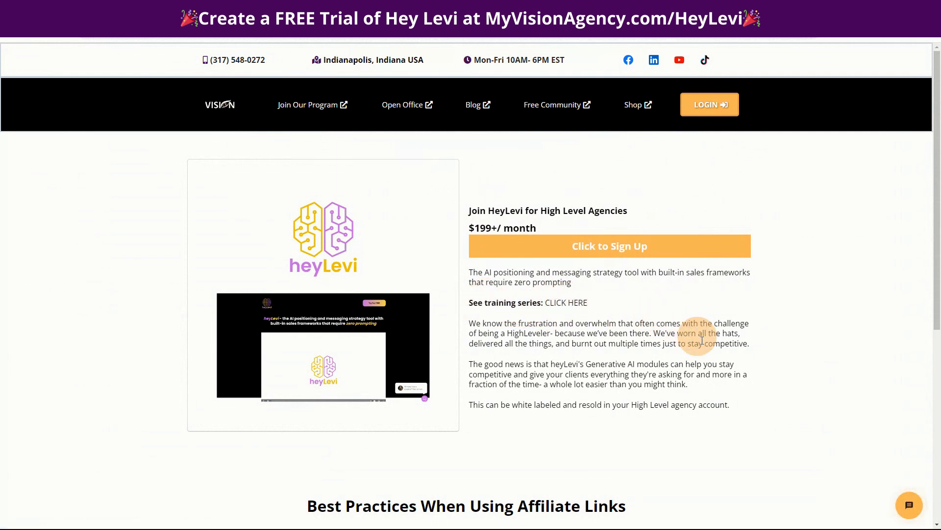
pyautogui.click(924, 519)
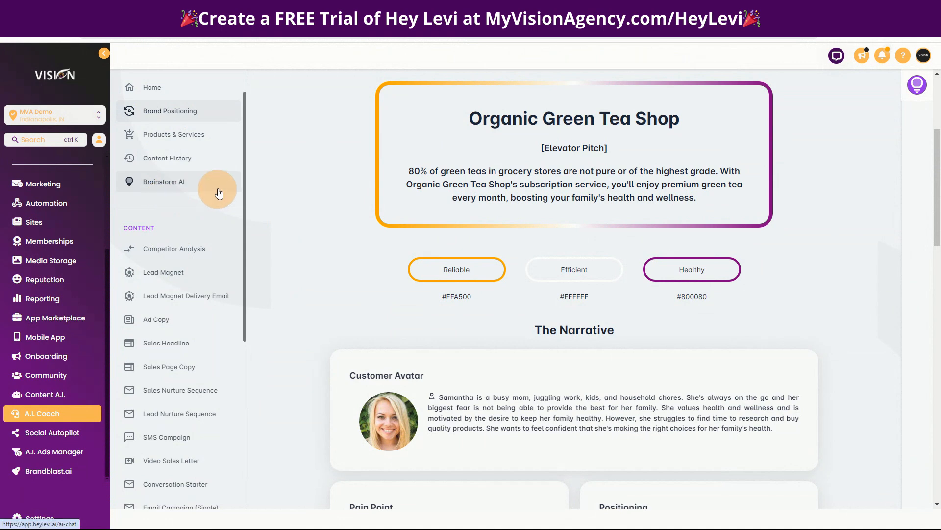
# Open the Blog content generator and check which products can be picked for the blog post
pyautogui.scroll(-2, 193, 346)
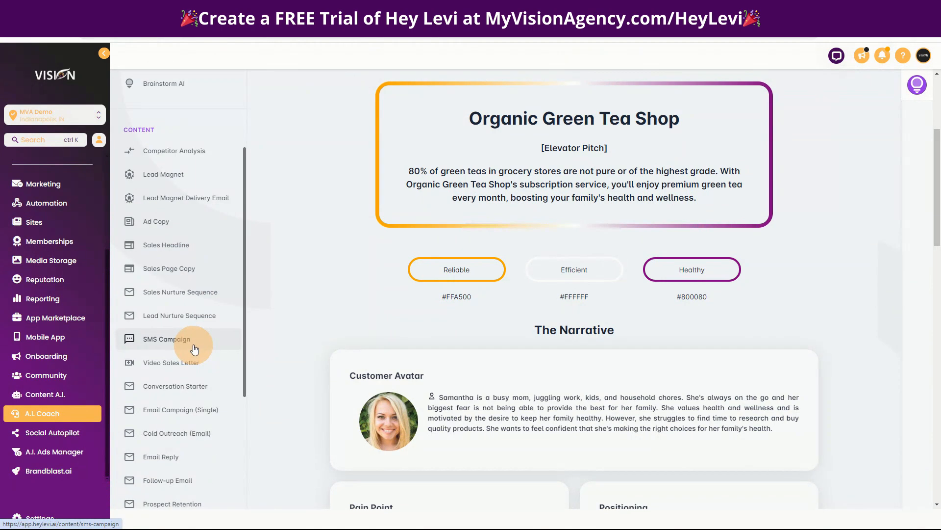
pyautogui.scroll(-2, 195, 348)
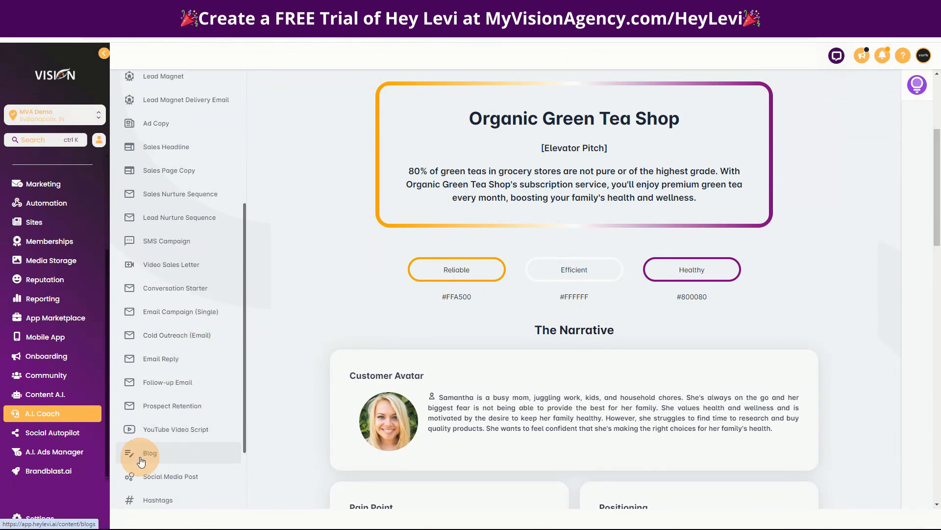
pyautogui.scroll(-2, 142, 458)
pyautogui.click(154, 353)
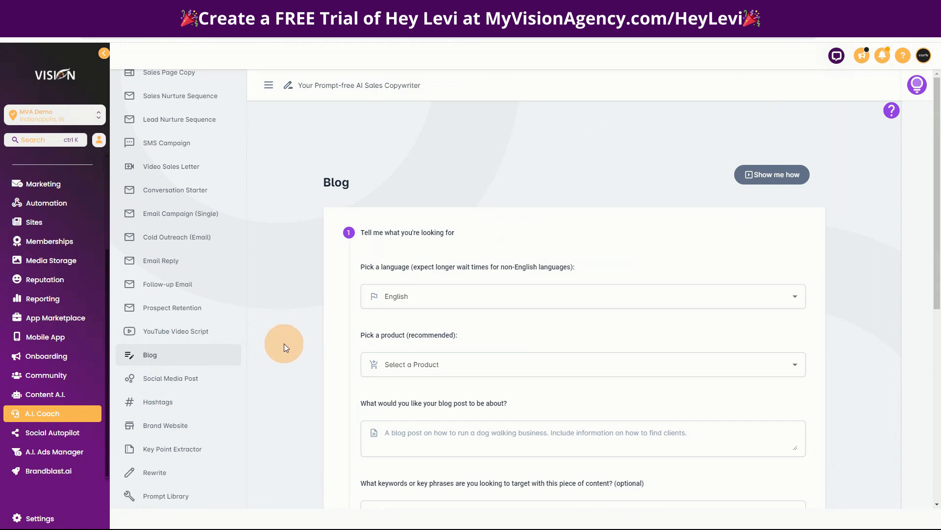
pyautogui.scroll(-2, 441, 270)
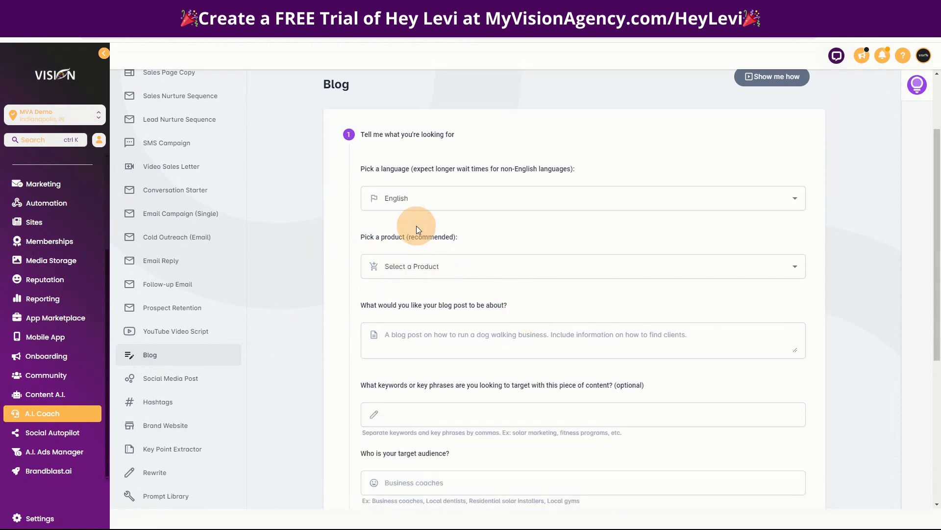
pyautogui.click(389, 270)
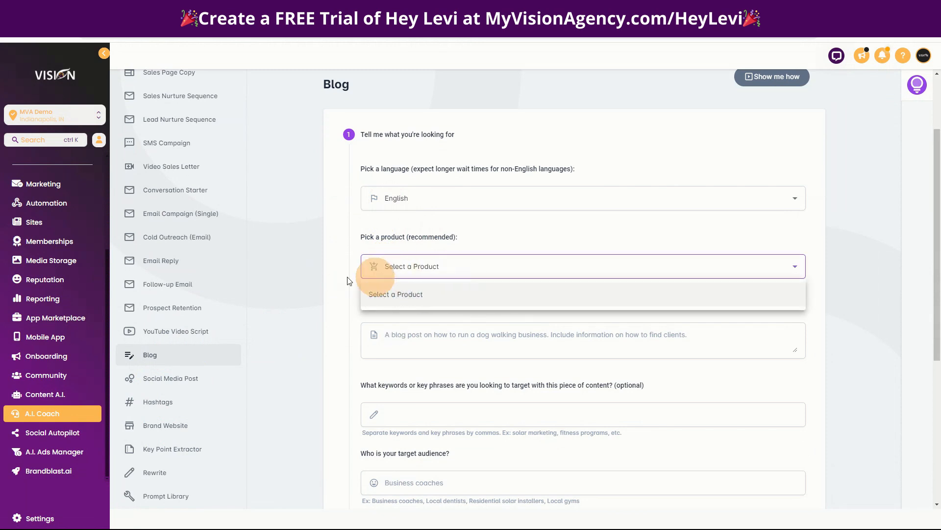
pyautogui.scroll(2, 306, 377)
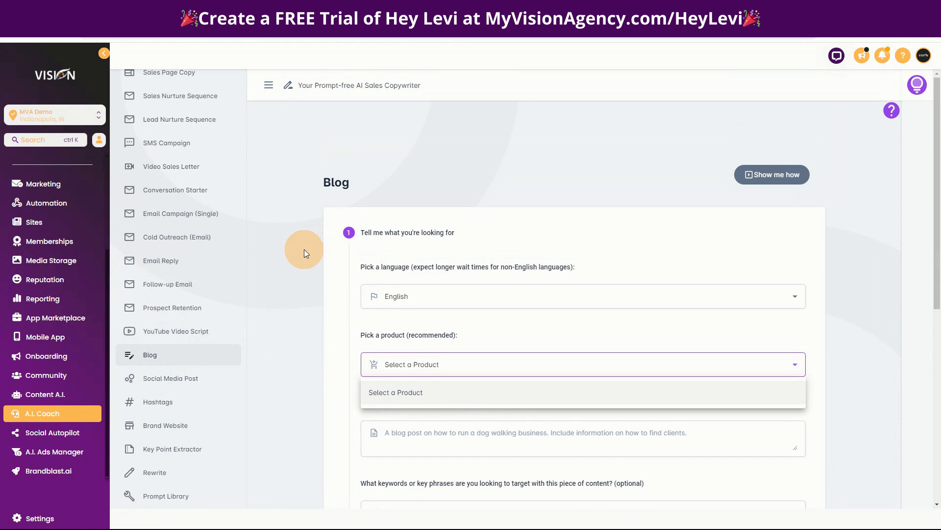
pyautogui.click(285, 227)
# Start creating a new product or service in Products & Services with the Product Wizard
pyautogui.scroll(7, 189, 231)
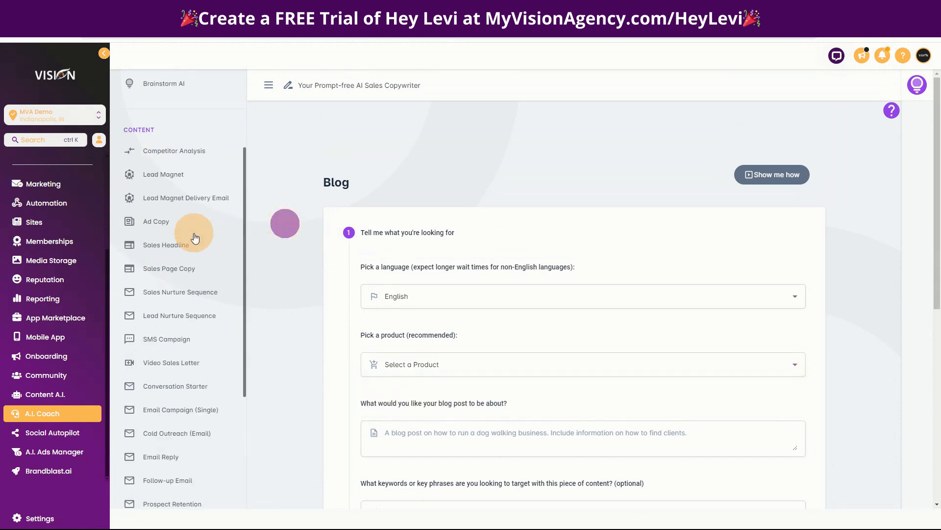
pyautogui.click(165, 175)
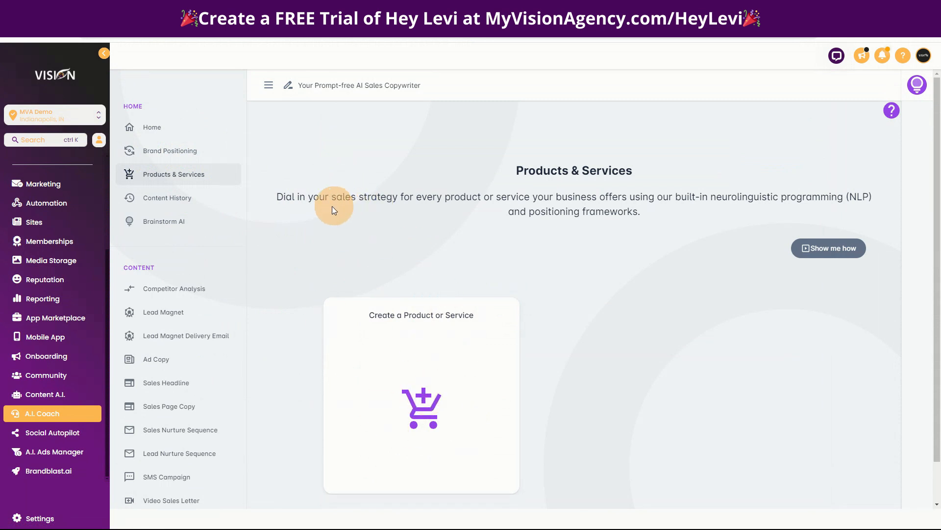
pyautogui.click(425, 394)
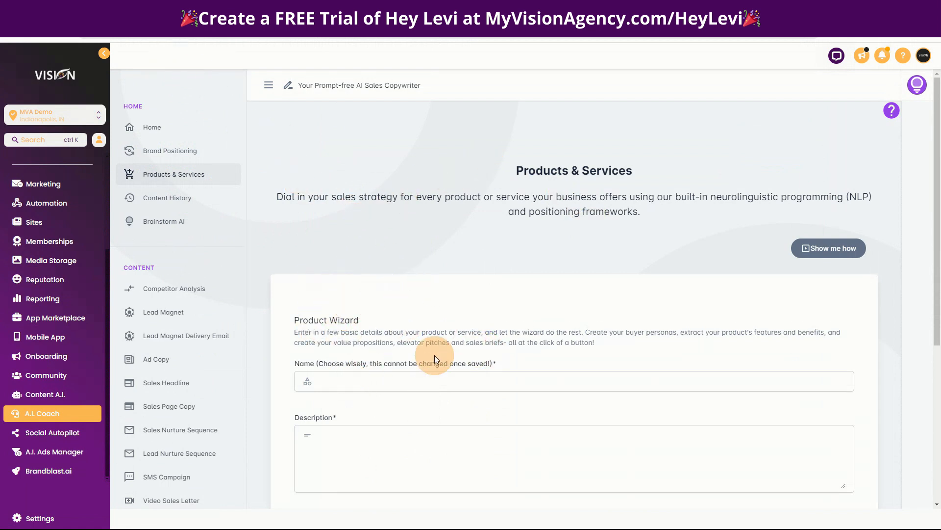
pyautogui.scroll(-5, 405, 370)
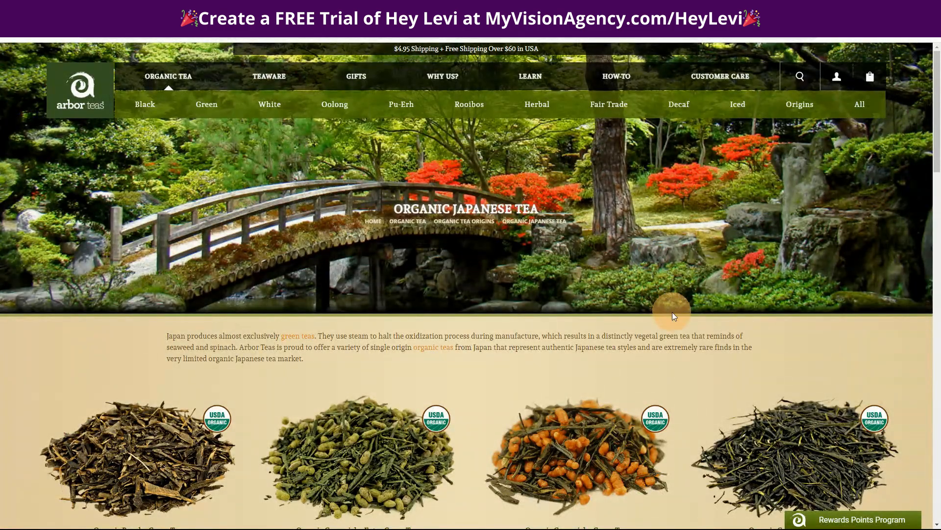
# Switch to the Arbor Teas organic Japanese tea page and open the Organic Bancha Green Tea product
pyautogui.scroll(-4, 133, 390)
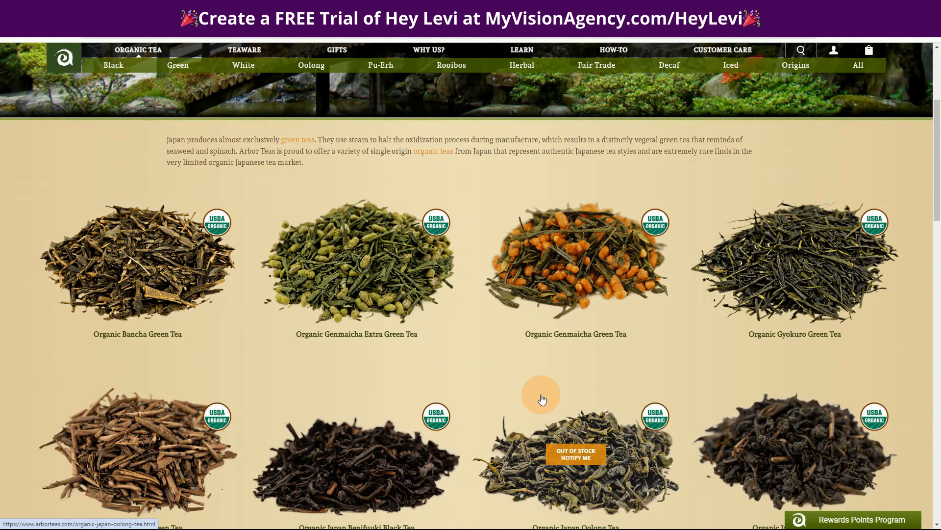
pyautogui.moveTo(121, 282)
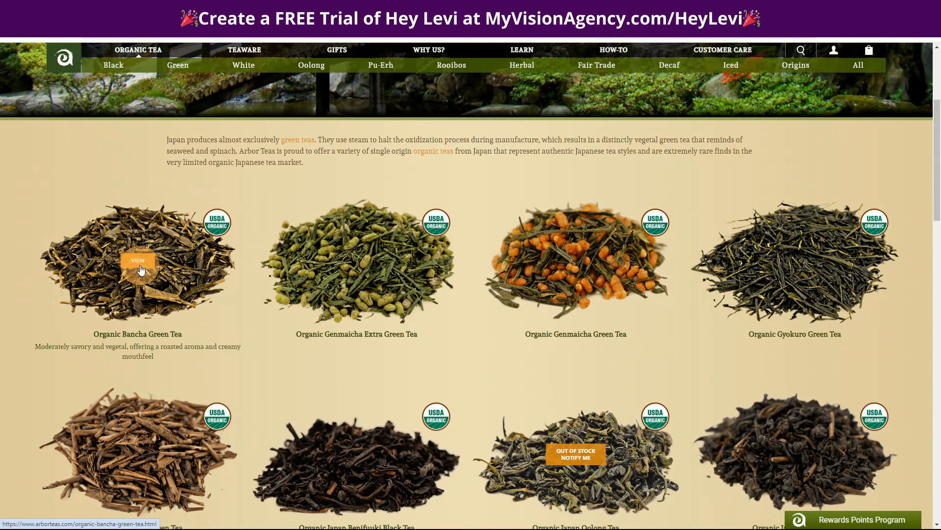
pyautogui.click(154, 291)
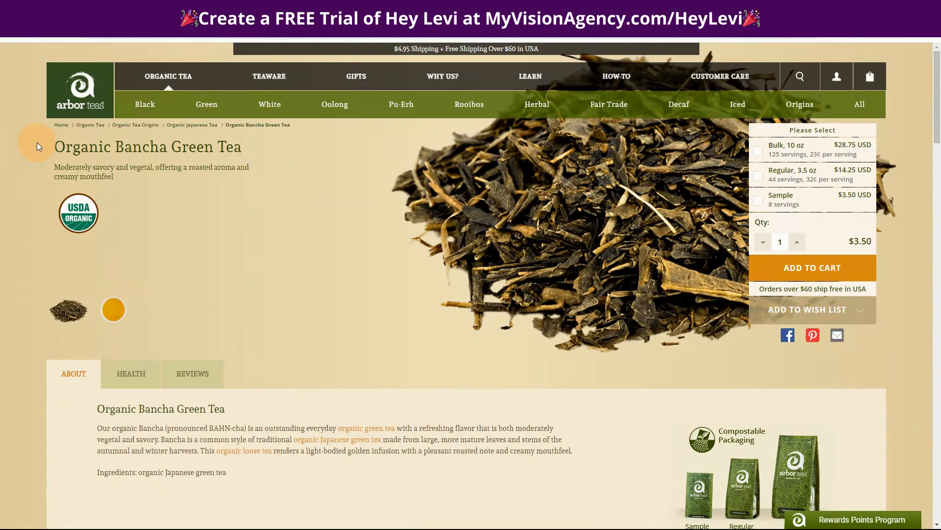
pyautogui.moveTo(37, 142); pyautogui.dragTo(119, 146)
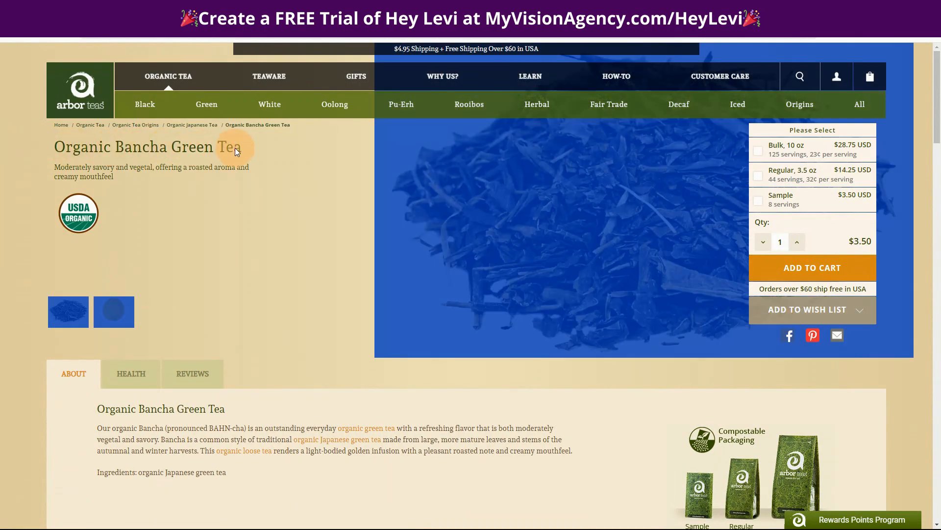
pyautogui.moveTo(242, 147); pyautogui.dragTo(127, 153)
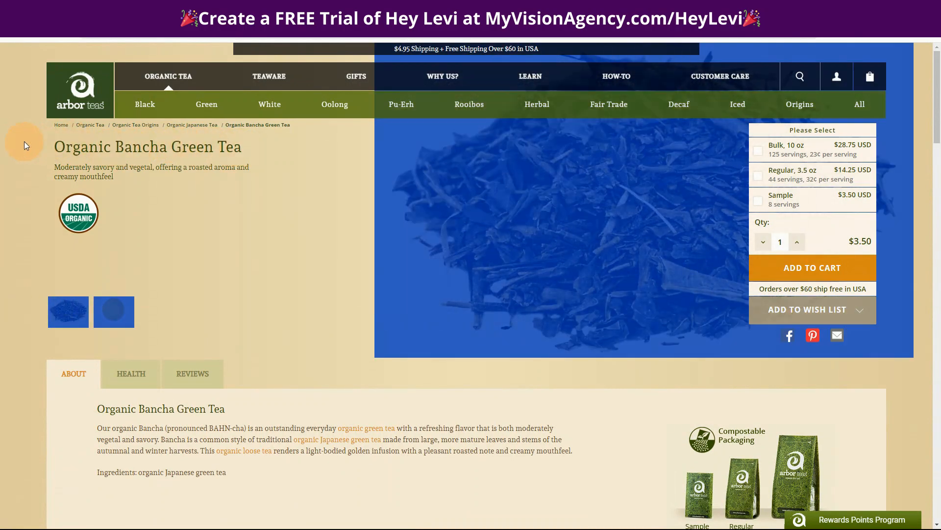
pyautogui.moveTo(25, 141); pyautogui.dragTo(53, 147)
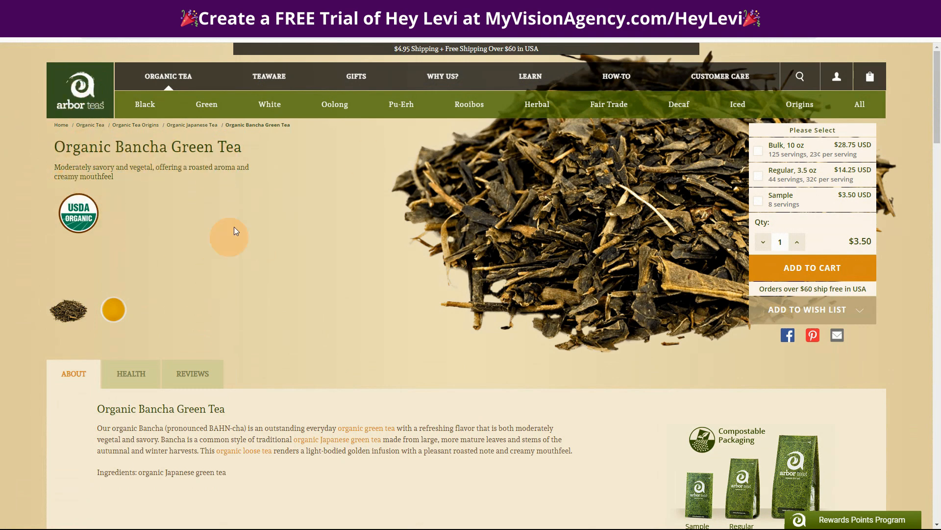
# Copy the product name "Organic Bancha Green Tea" from the tea page's breadcrumb into the Product Wizard's name
pyautogui.moveTo(293, 126); pyautogui.dragTo(226, 125)
pyautogui.hotkey('ctrl', 'c')
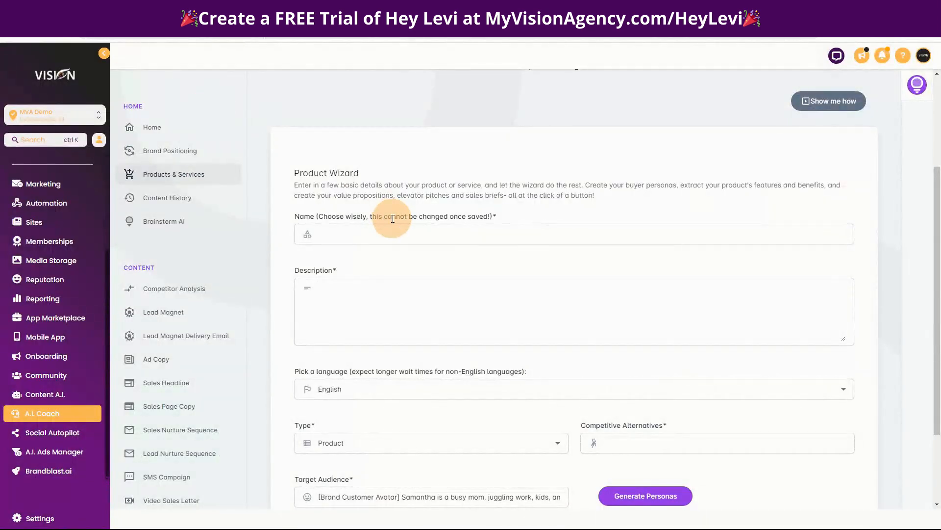
pyautogui.click(391, 234)
pyautogui.hotkey('ctrl', 'v')
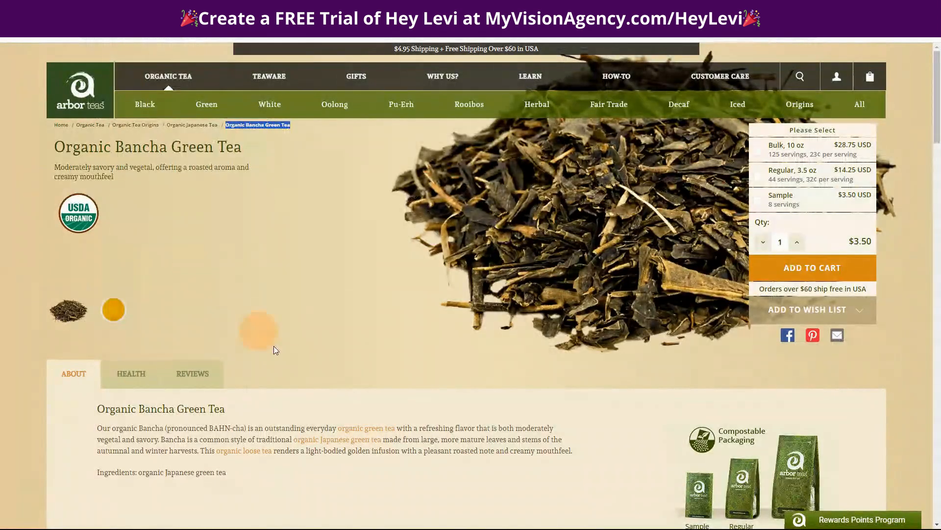
# Copy the tea's About paragraph, including the ingredients line, into the Product Wizard's description
pyautogui.scroll(-2, 258, 330)
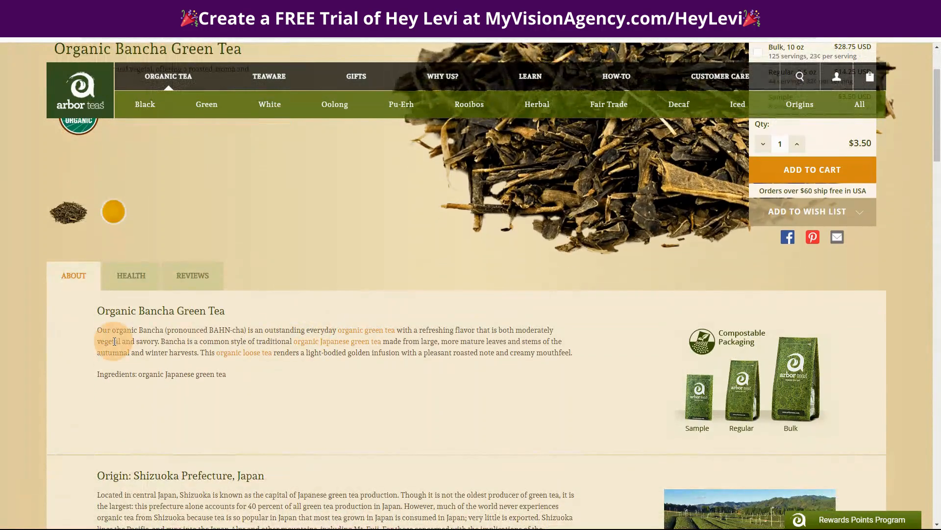
pyautogui.moveTo(98, 328); pyautogui.dragTo(268, 376)
pyautogui.hotkey('ctrl', 'c')
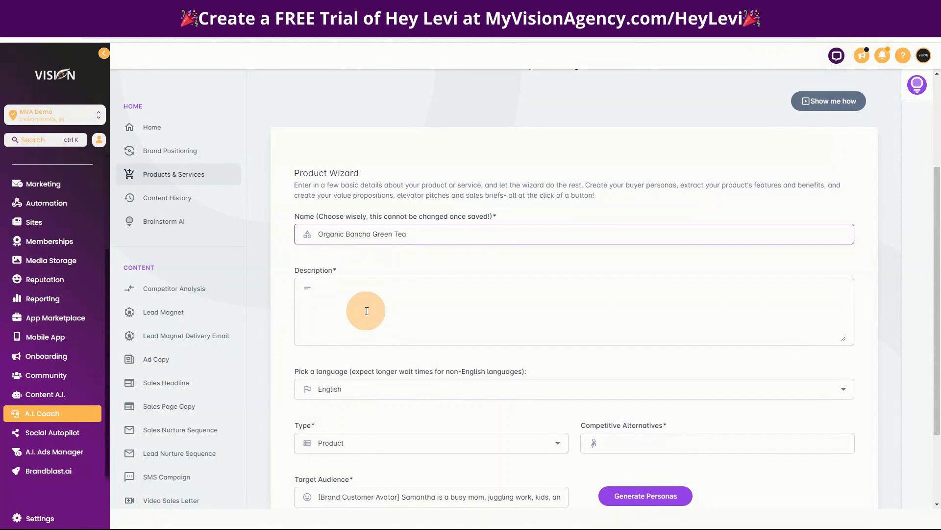
pyautogui.click(367, 311)
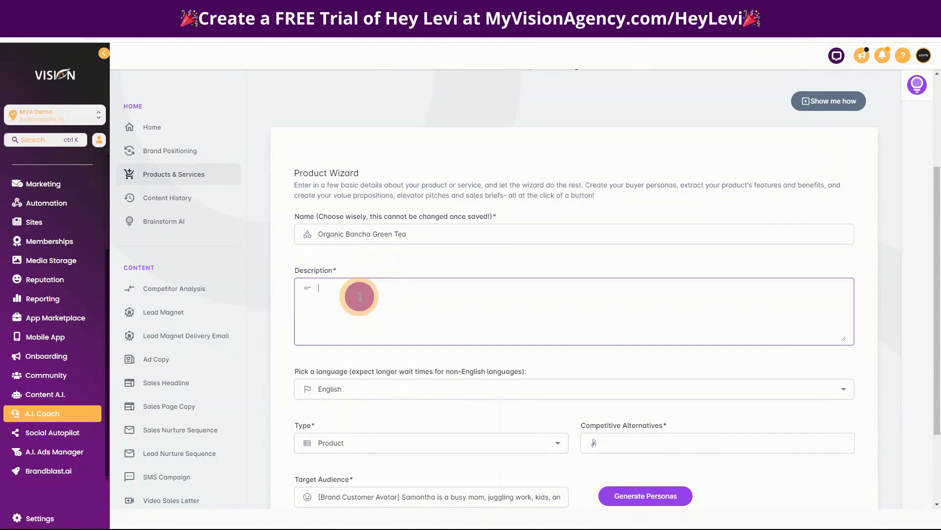
pyautogui.hotkey('ctrl', 'v')
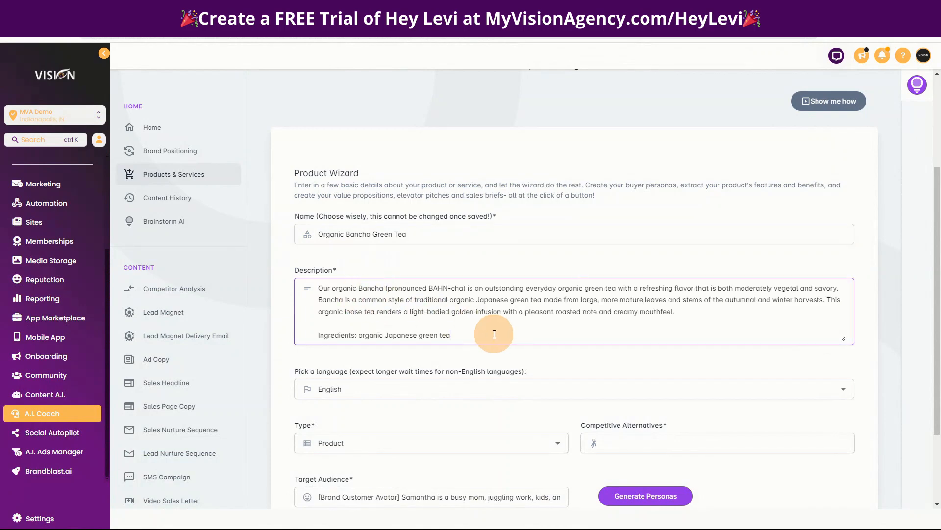
# Set the product wizard's type to Product and enter 2 for the competitive alternatives
pyautogui.scroll(-2, 515, 339)
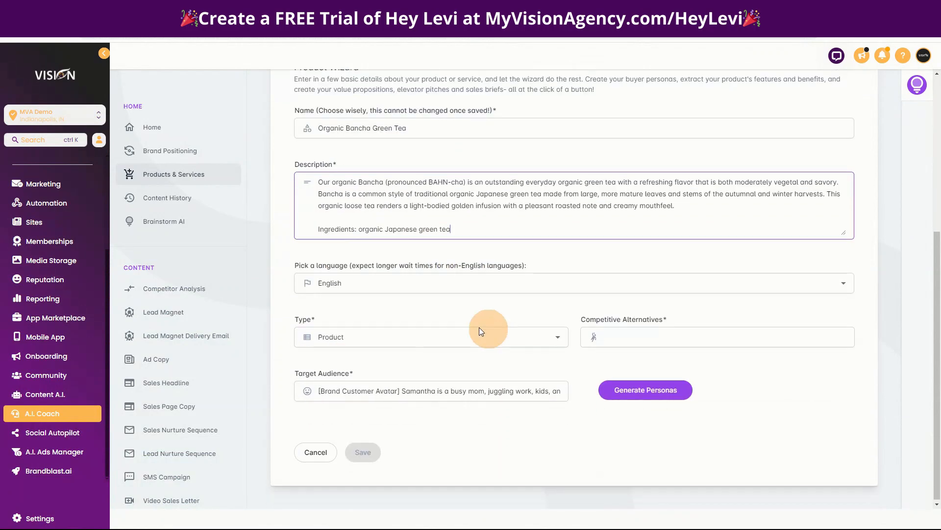
pyautogui.scroll(3, 387, 231)
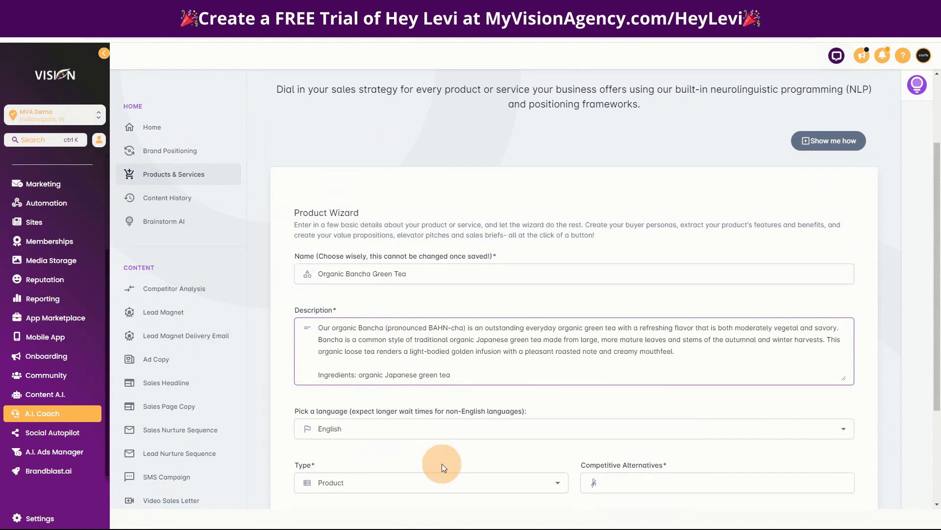
pyautogui.scroll(-3, 407, 456)
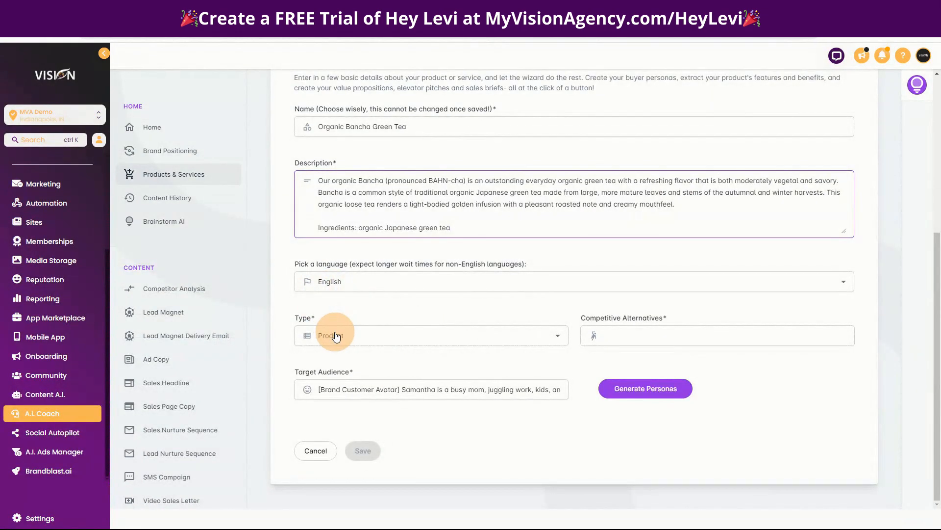
pyautogui.click(336, 335)
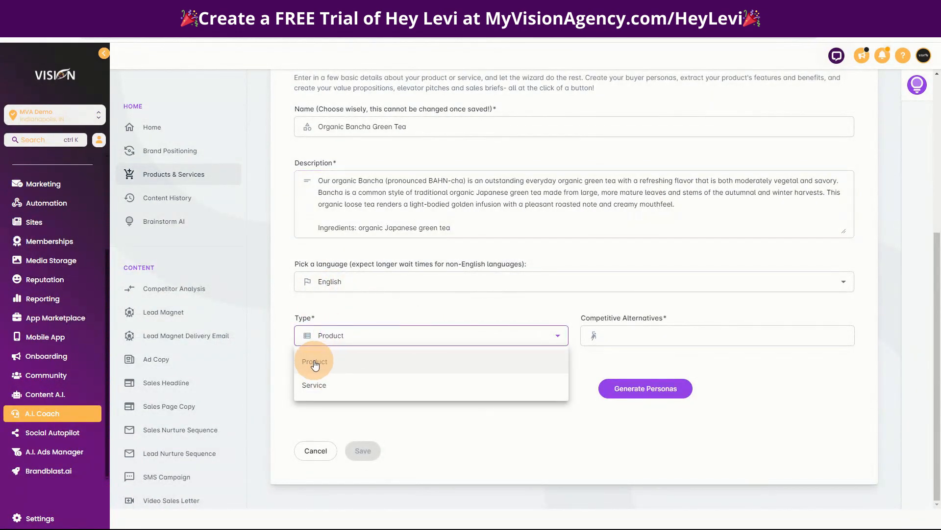
pyautogui.click(320, 362)
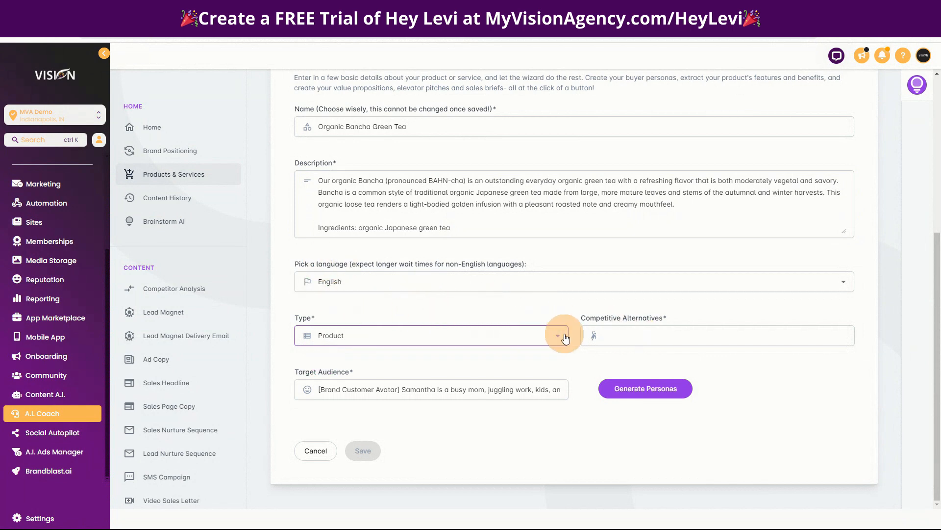
pyautogui.click(649, 332)
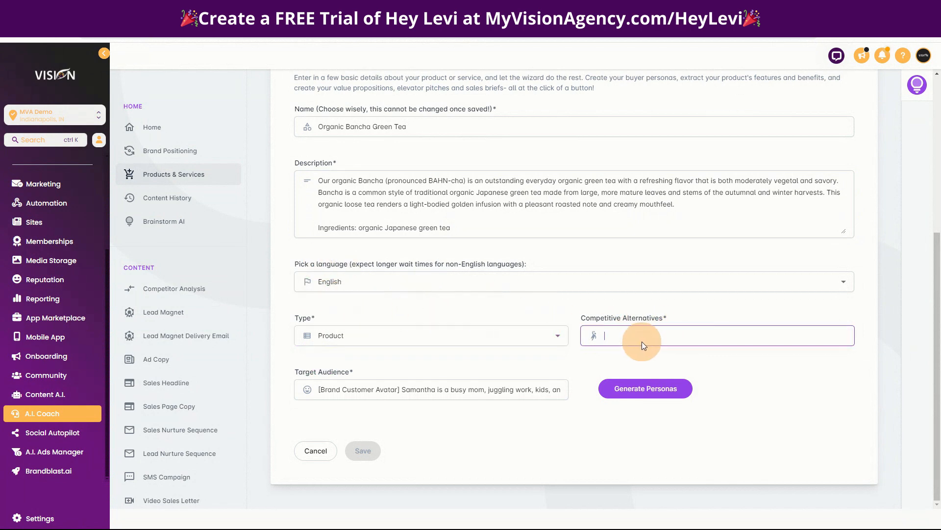
pyautogui.write('2')
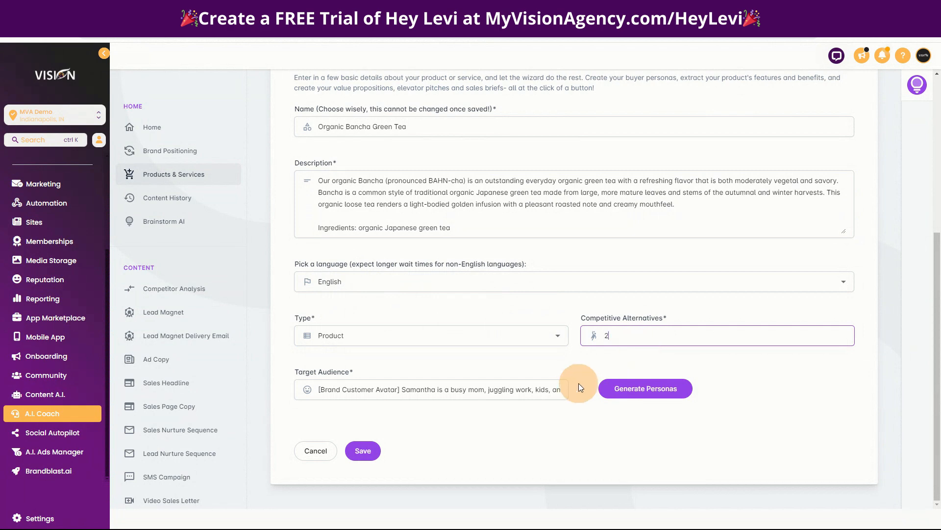
# Preview the full brand customer avatar used as the product's target audience
pyautogui.moveTo(322, 393)
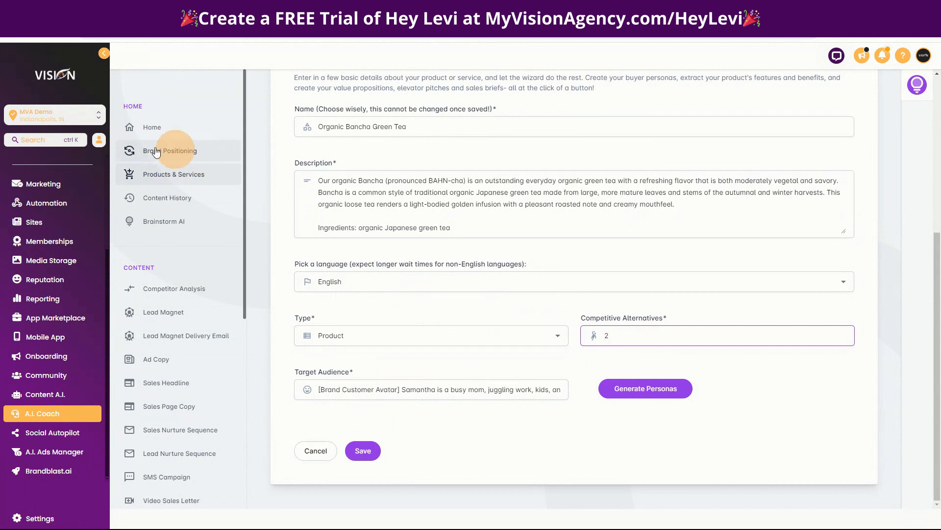
pyautogui.moveTo(372, 388)
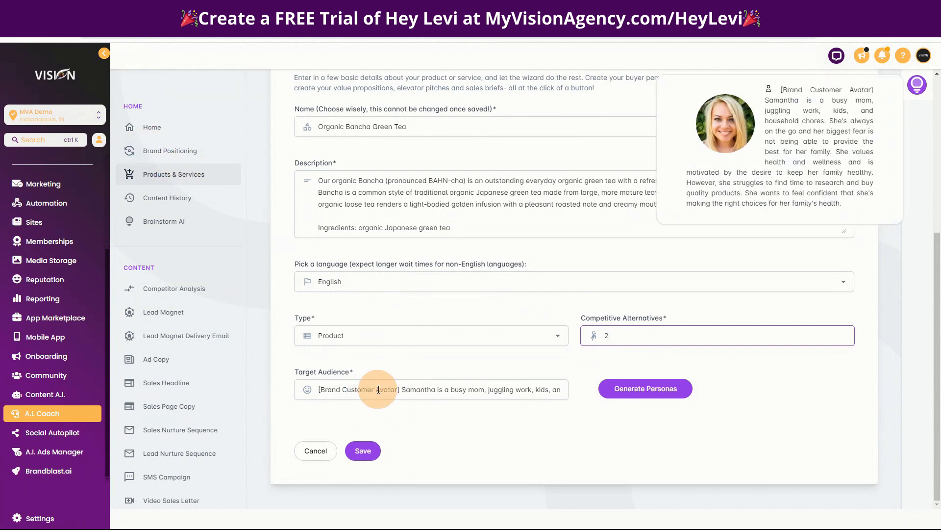
# Generate personas for the brand customer avatar audience and select the Health-Conscious Hannah persona
pyautogui.click(393, 391)
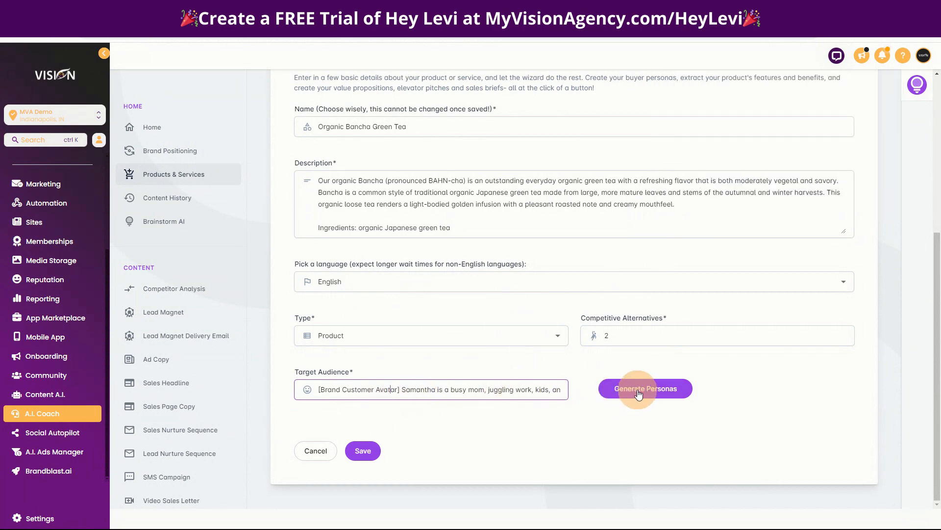
pyautogui.click(669, 390)
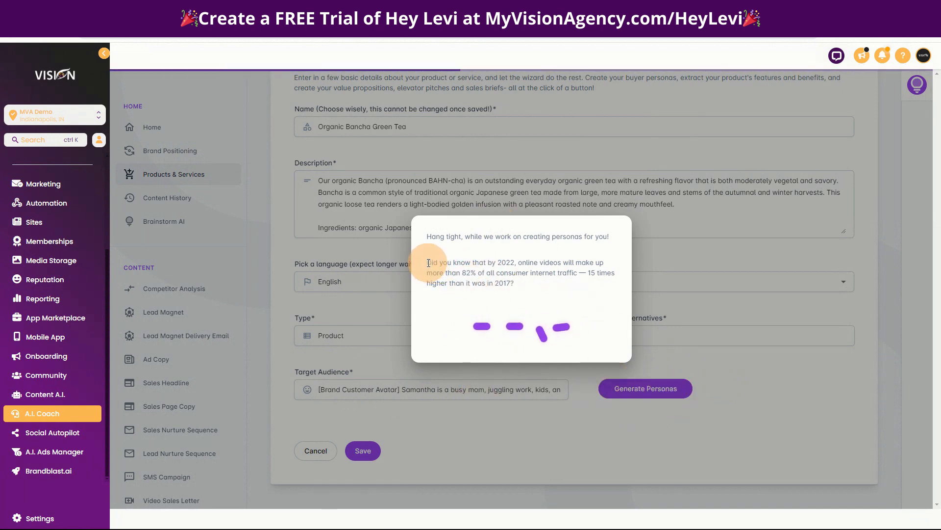
pyautogui.moveTo(428, 263); pyautogui.dragTo(547, 284)
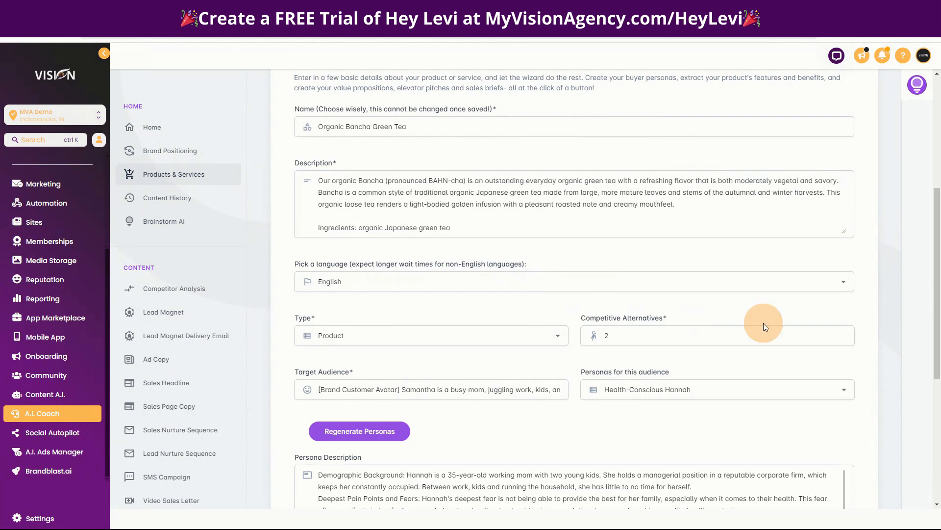
pyautogui.scroll(-3, 882, 376)
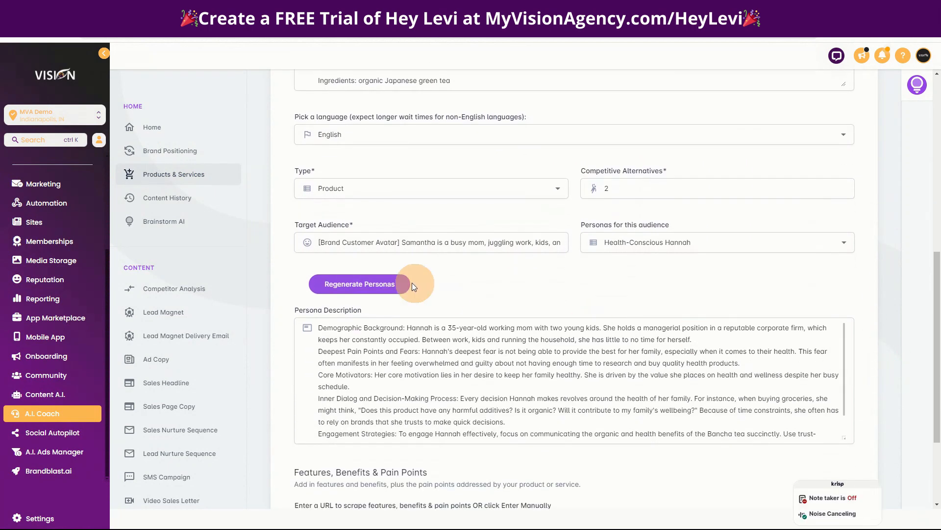
pyautogui.click(636, 240)
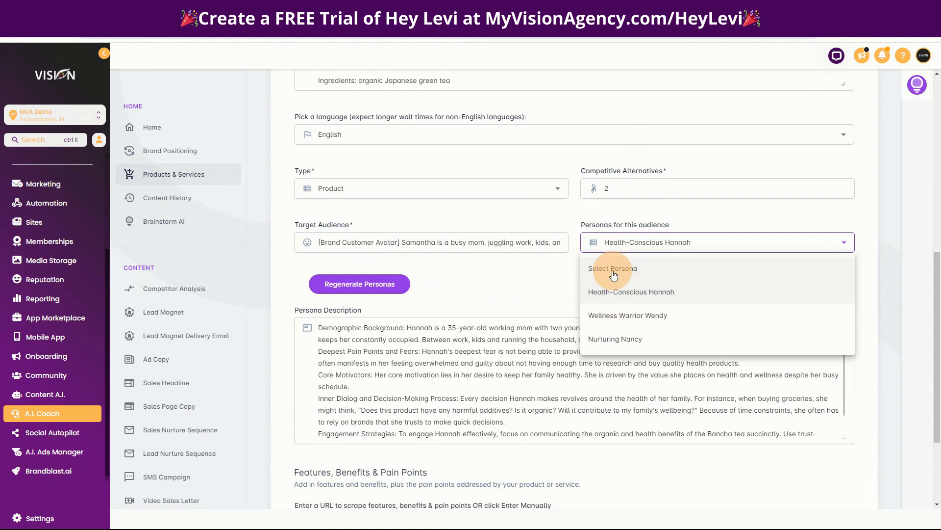
pyautogui.click(660, 296)
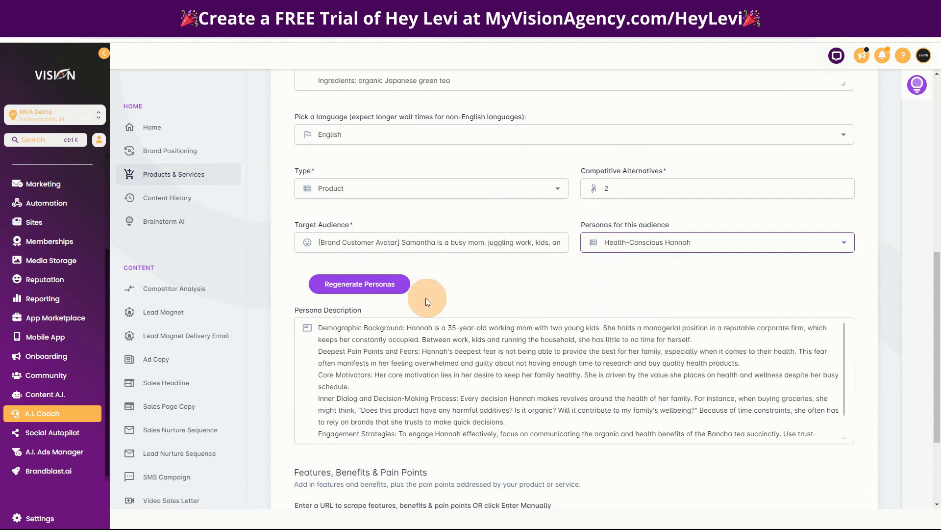
# Enlarge the persona description box to read the full description through its engagement strategies
pyautogui.scroll(-1, 491, 348)
pyautogui.scroll(1, 445, 335)
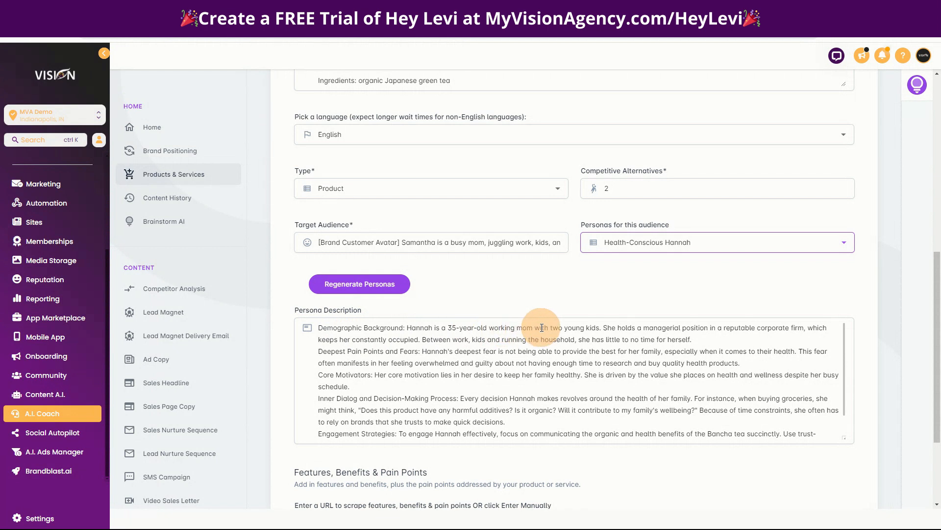
pyautogui.moveTo(346, 252)
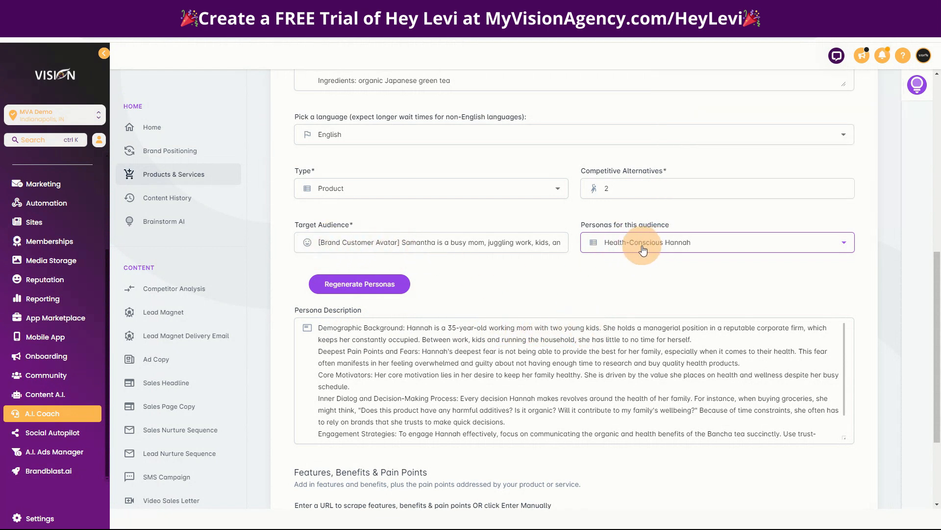
pyautogui.moveTo(431, 238)
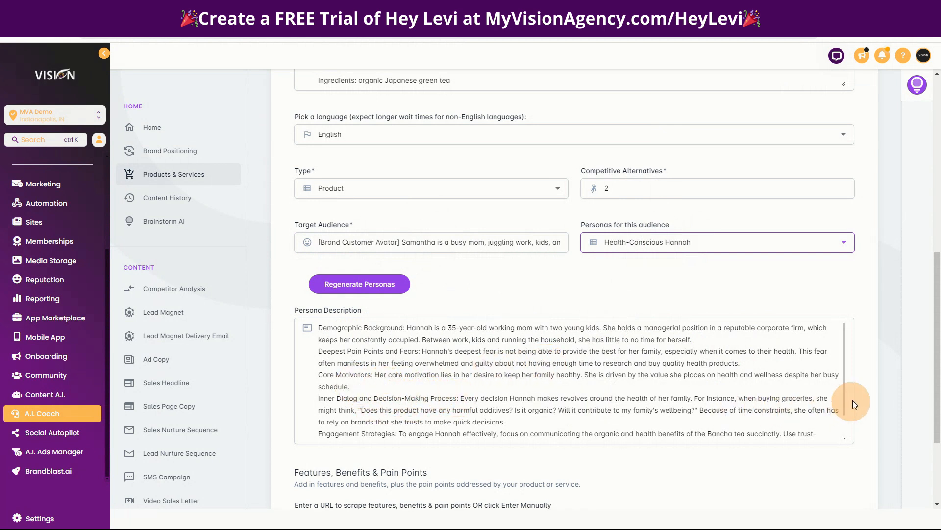
pyautogui.scroll(-1, 852, 400)
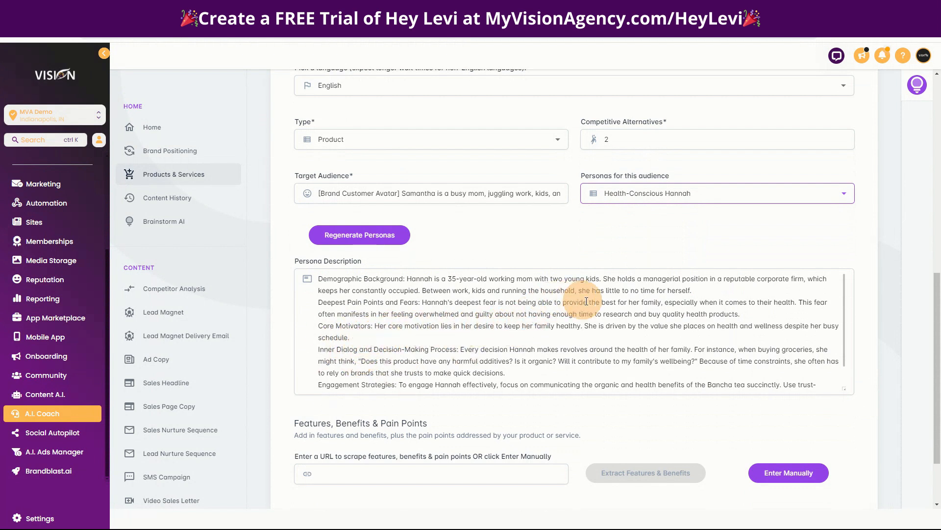
pyautogui.moveTo(844, 388); pyautogui.dragTo(725, 448)
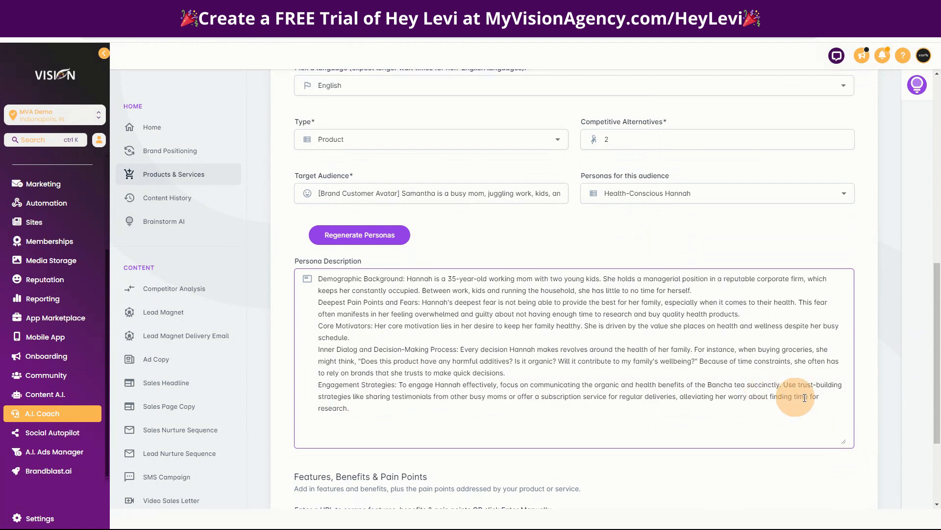
pyautogui.scroll(-2, 637, 389)
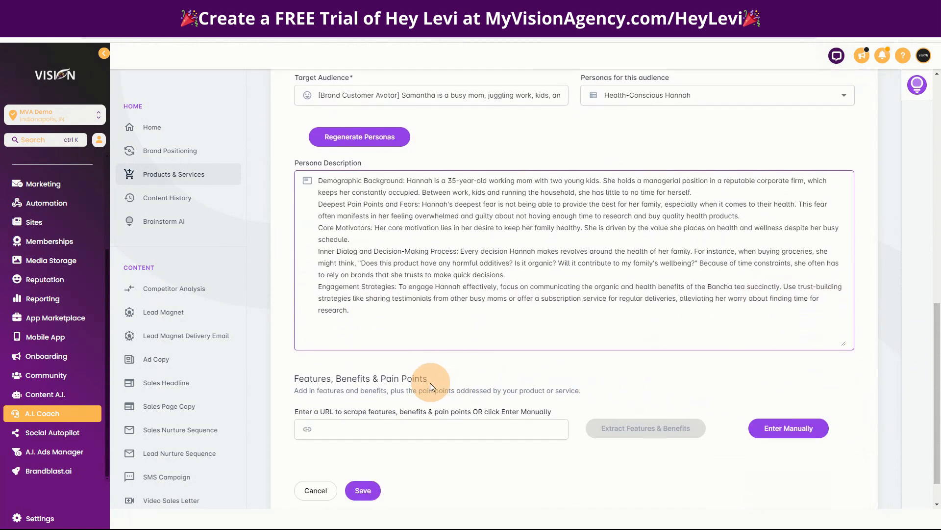
pyautogui.click(380, 428)
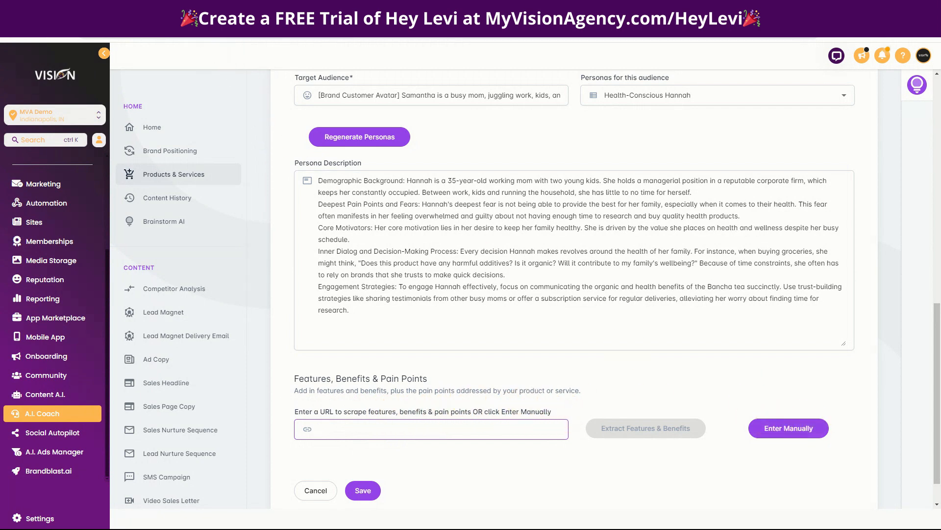
pyautogui.click(319, 38)
pyautogui.write('https://www.arborteas.com/organic-bancha-green-tea')
pyautogui.click(644, 431)
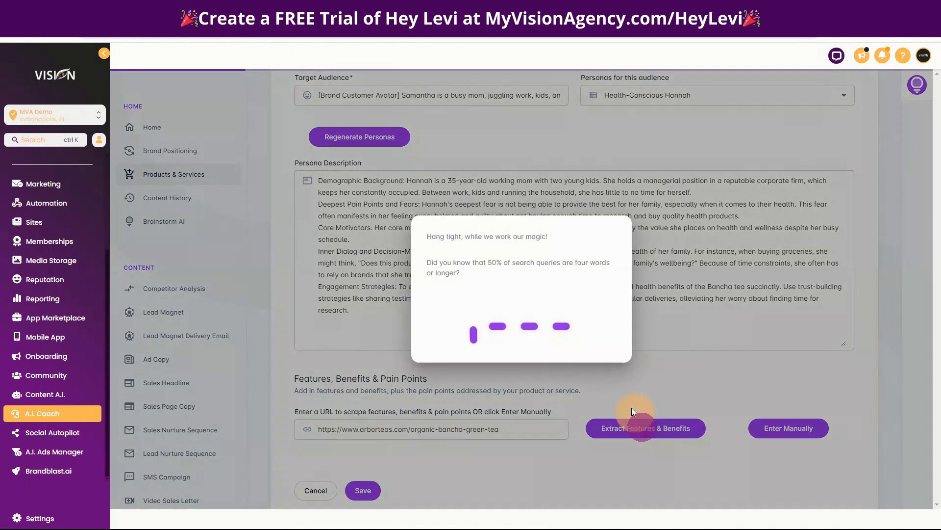
pyautogui.scroll(-1, 512, 391)
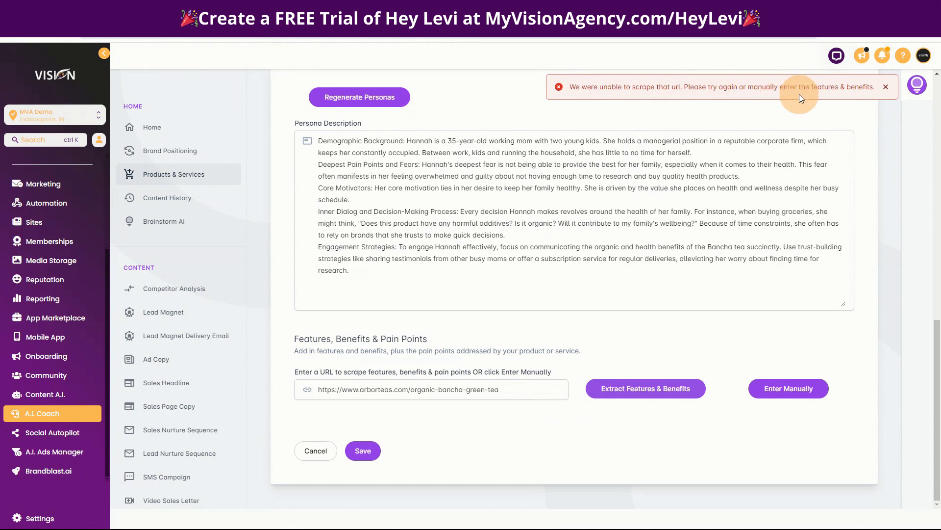
pyautogui.click(236, 9)
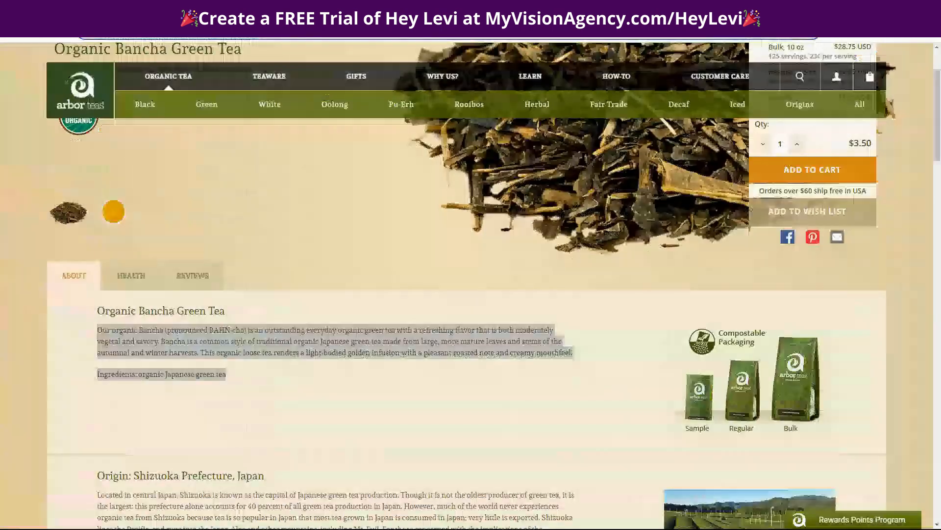
pyautogui.click(304, 38)
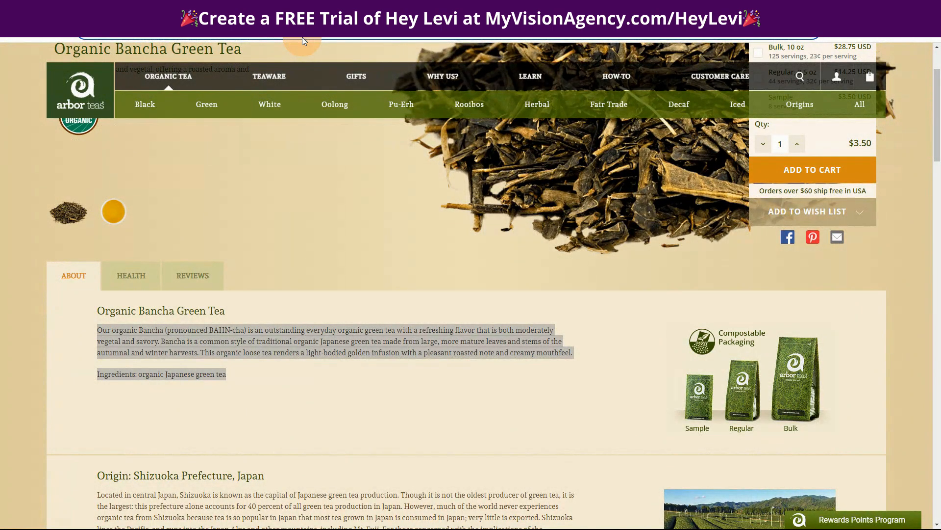
pyautogui.click(147, 9)
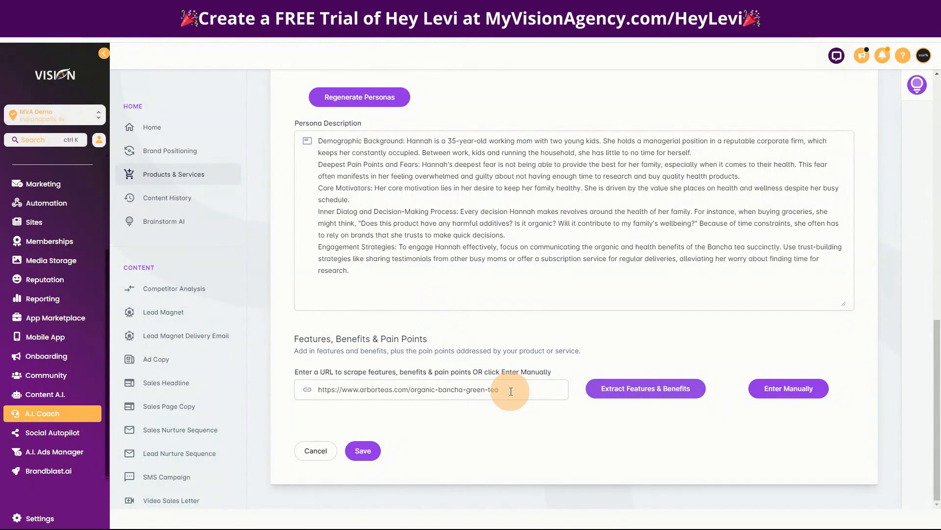
pyautogui.moveTo(511, 391); pyautogui.dragTo(302, 379)
pyautogui.hotkey('ctrl', 'v')
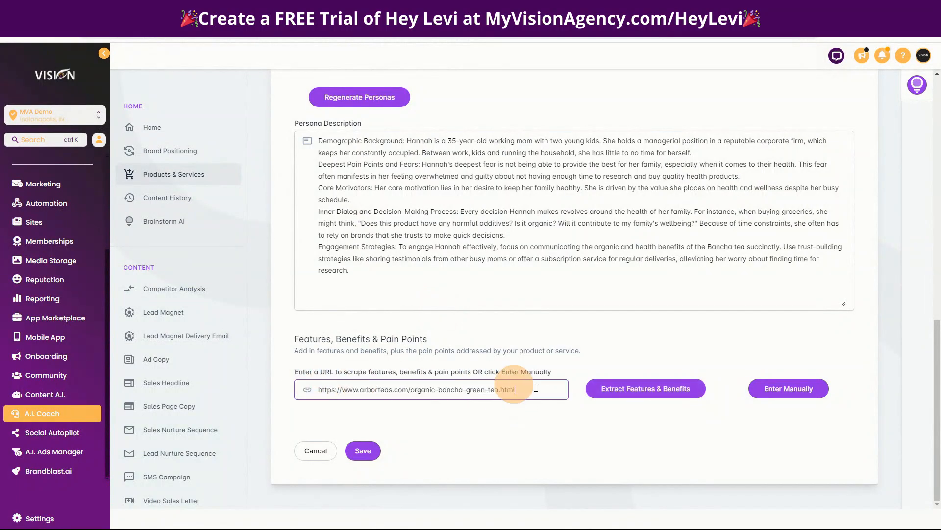
pyautogui.click(625, 393)
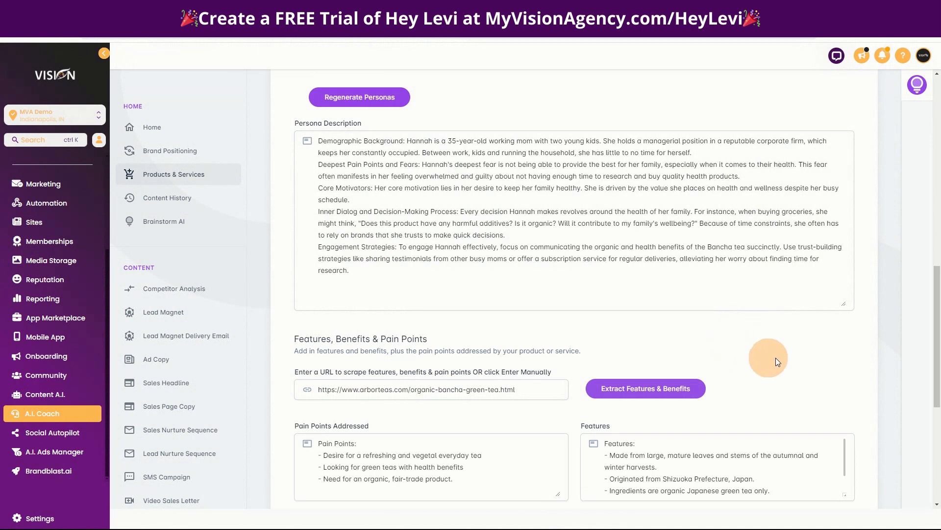
# Review the extracted pain points, features and benefits and generate the product positioning
pyautogui.scroll(-2, 804, 338)
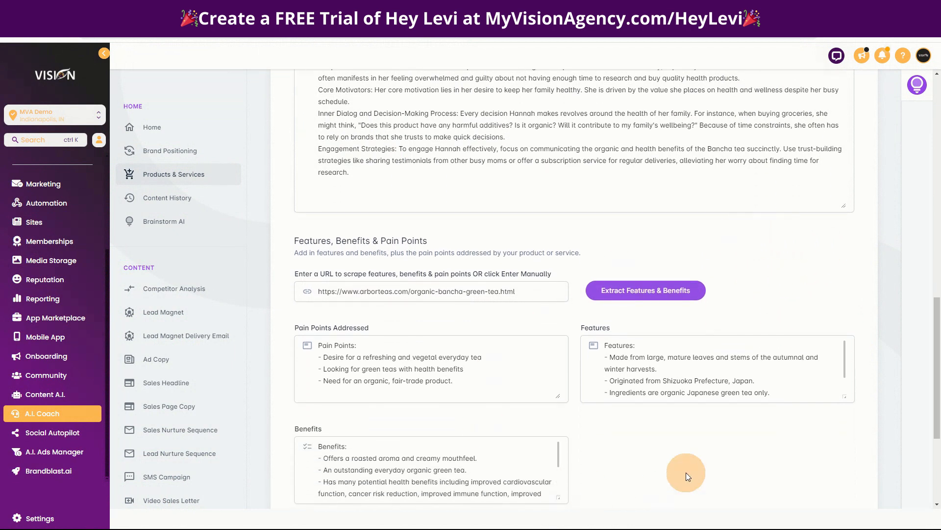
pyautogui.scroll(-2, 583, 390)
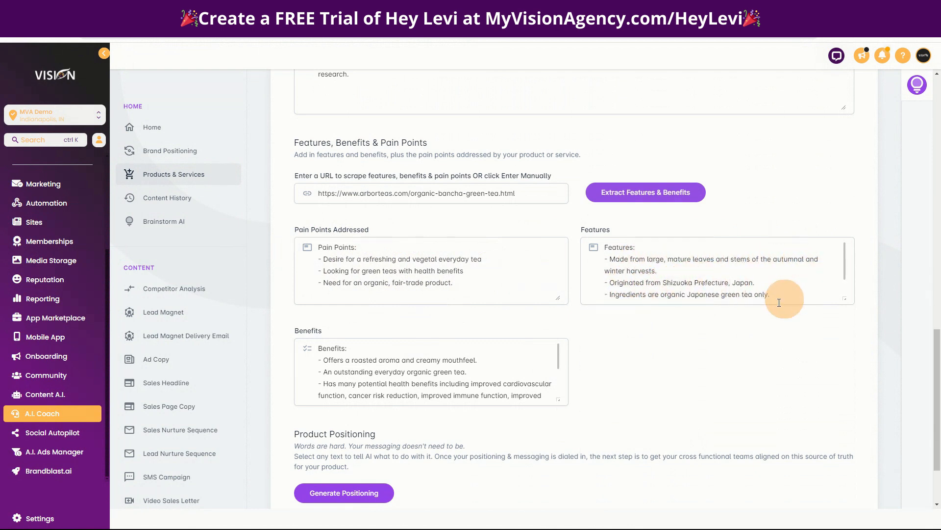
pyautogui.scroll(-2, 597, 388)
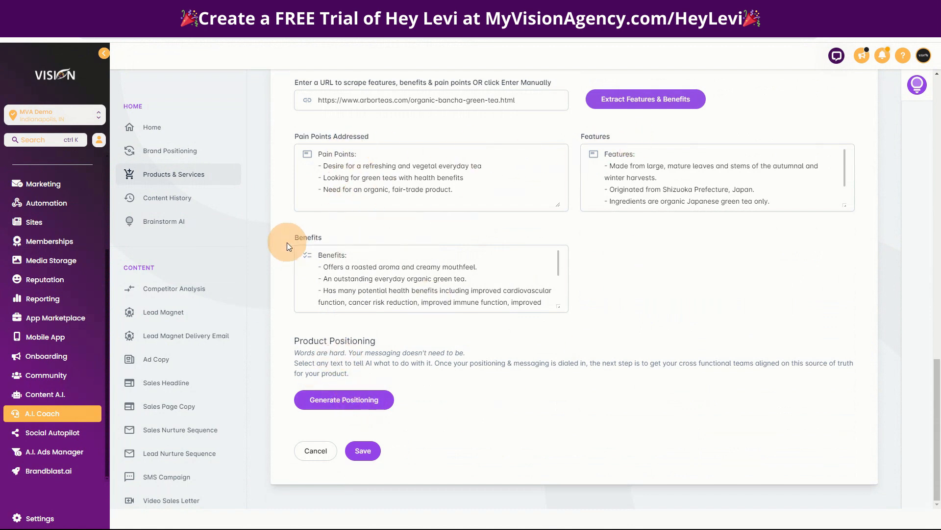
pyautogui.click(369, 401)
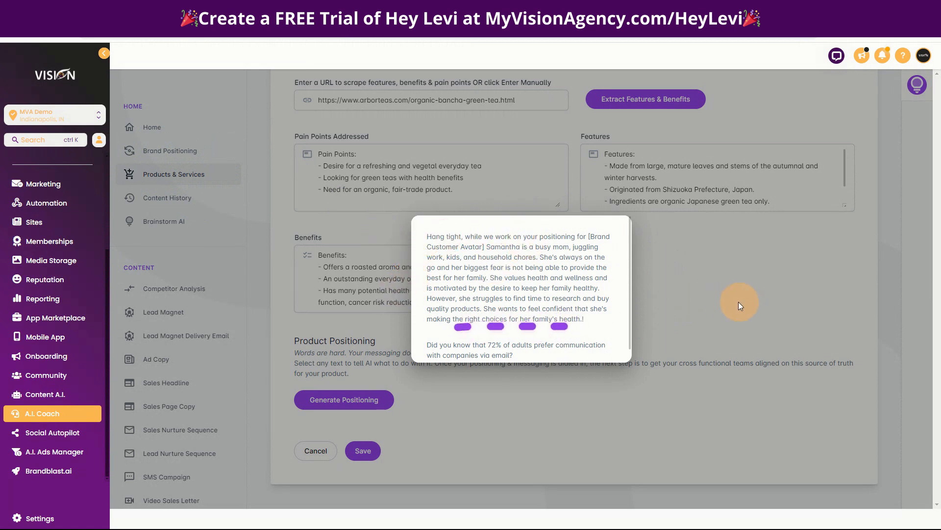
# Review the generated positioning, elevator pitches, product brief and sales brief, and save the product
pyautogui.scroll(-1, 594, 305)
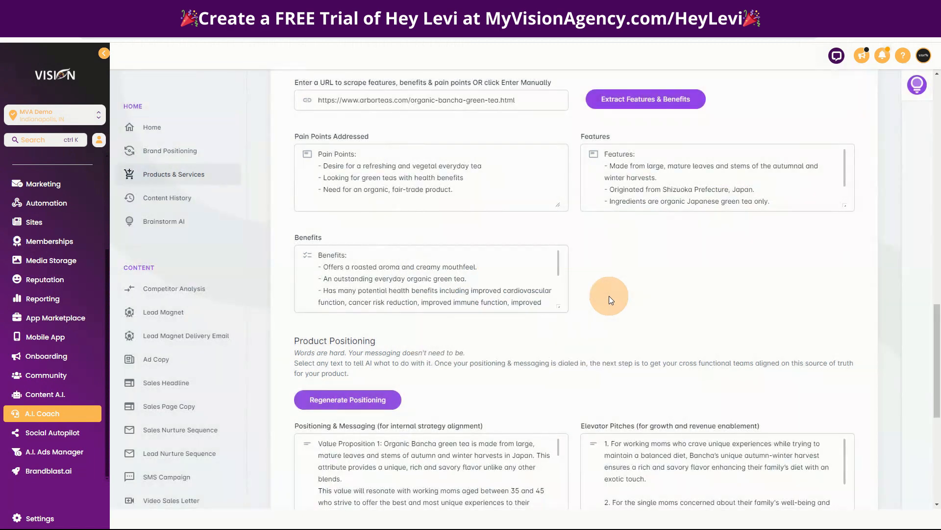
pyautogui.scroll(-3, 689, 302)
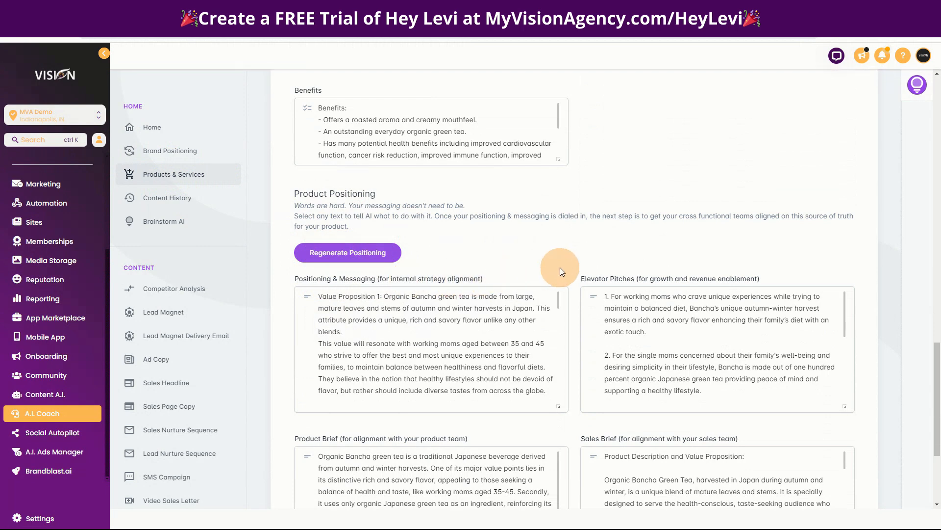
pyautogui.scroll(-2, 594, 265)
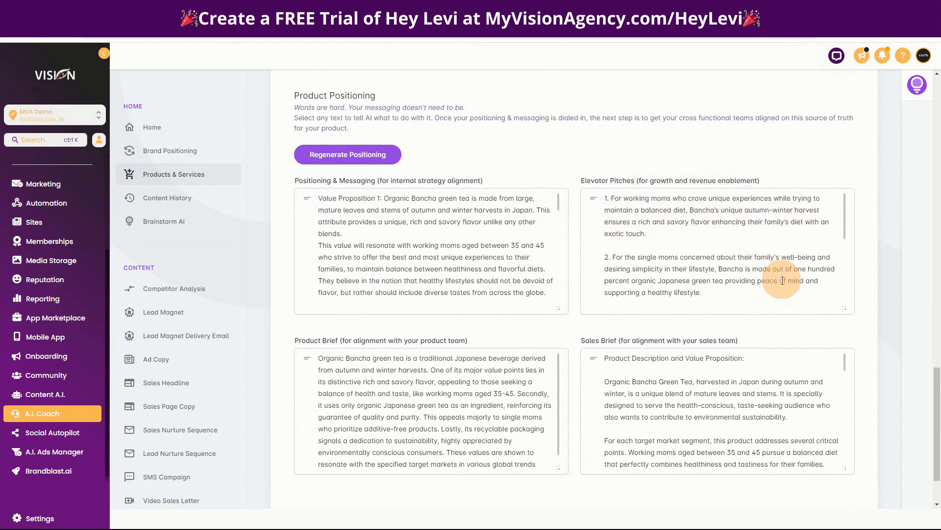
pyautogui.scroll(-5, 783, 280)
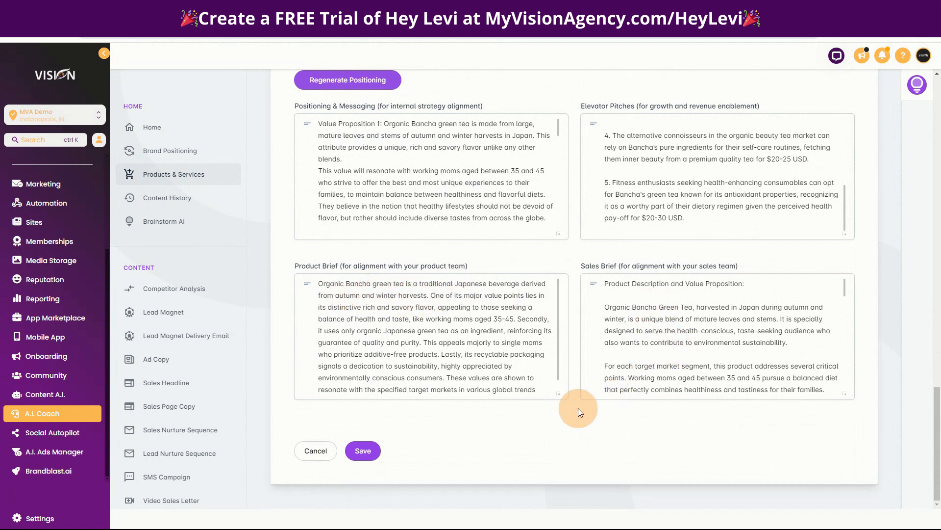
pyautogui.click(364, 451)
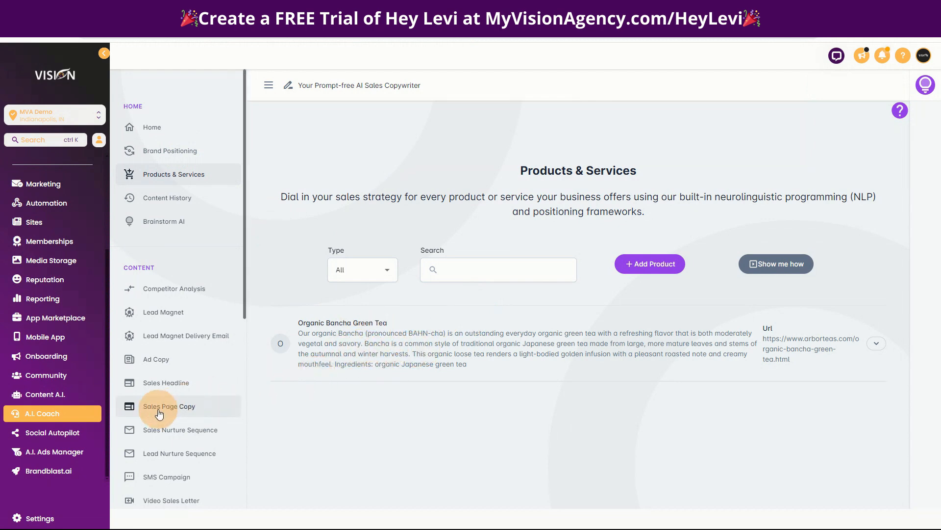
# Look through the available content types and open the Blog generator's form
pyautogui.scroll(-5, 158, 466)
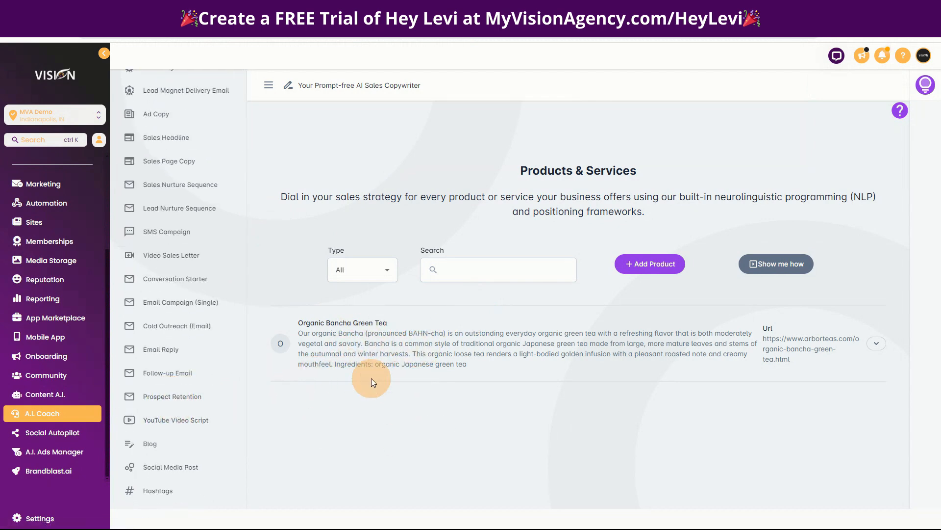
pyautogui.scroll(5, 179, 385)
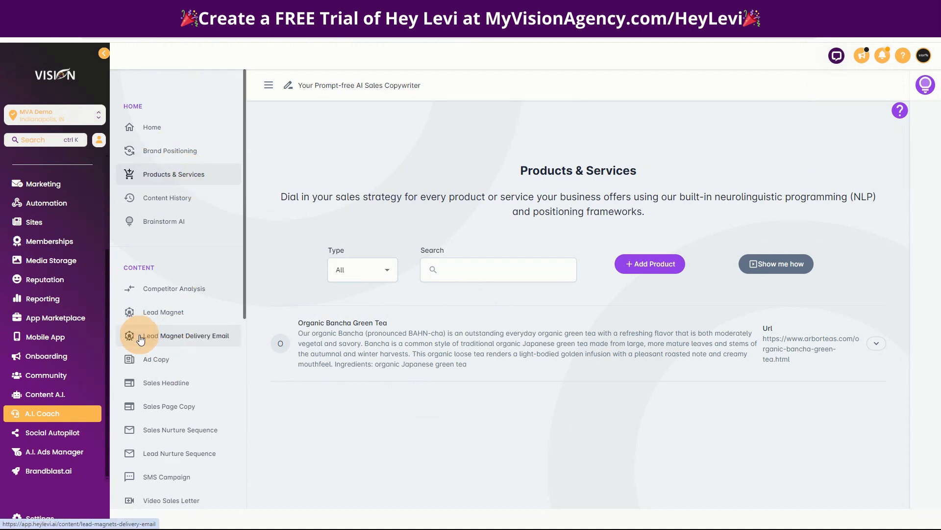
pyautogui.scroll(-2, 169, 397)
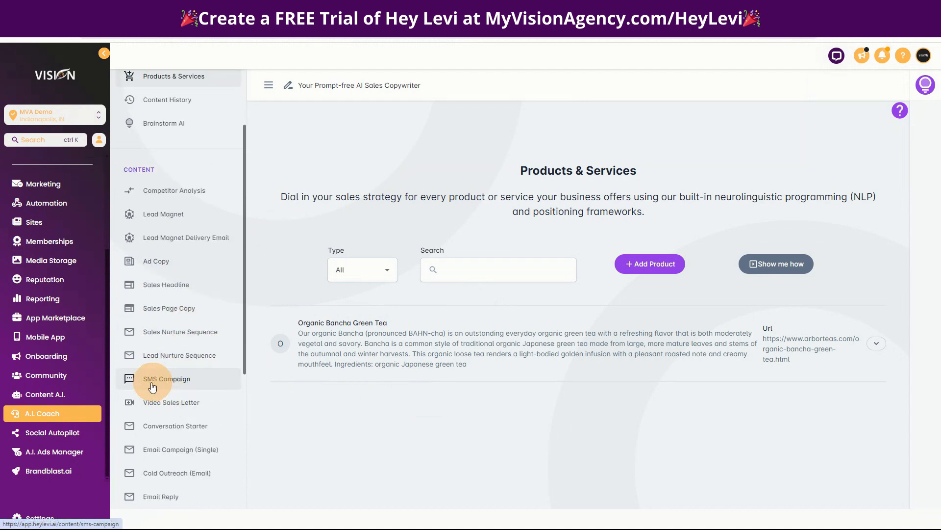
pyautogui.scroll(-3, 174, 373)
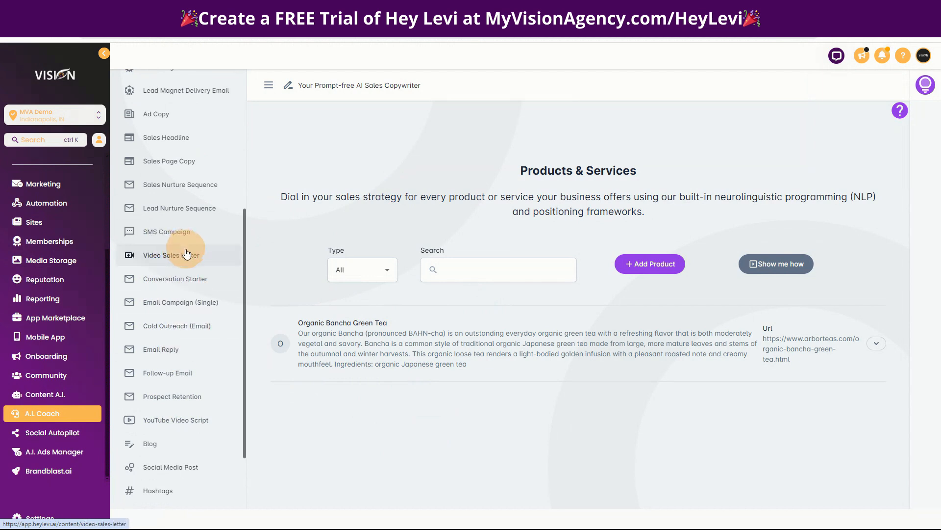
pyautogui.click(168, 443)
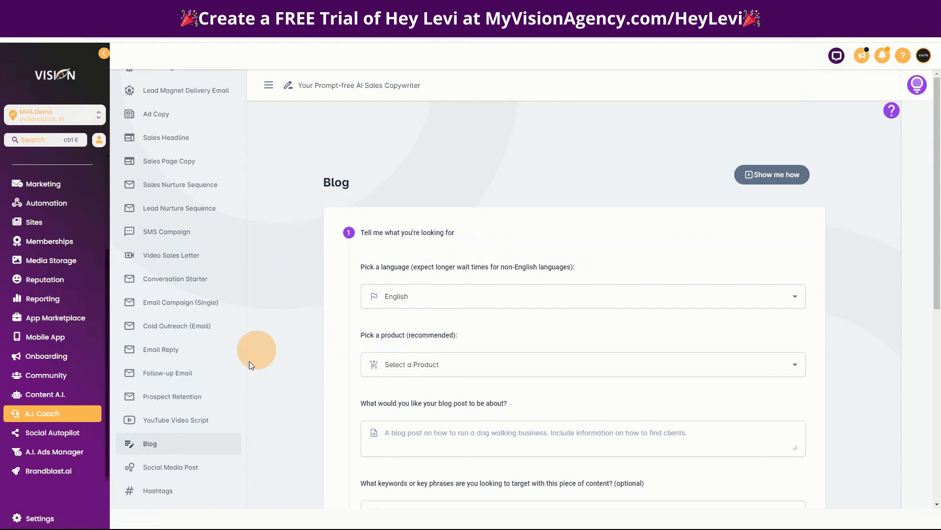
pyautogui.scroll(-2, 290, 228)
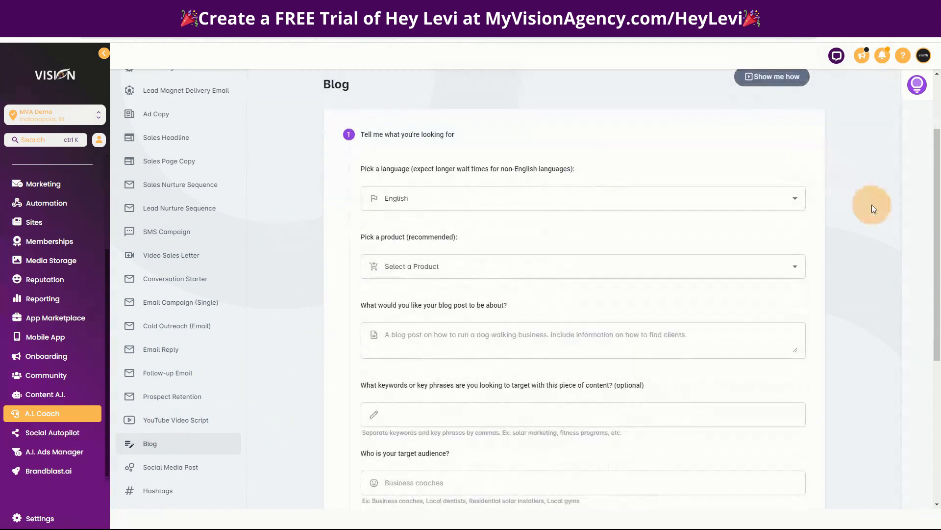
# Pick Organic Bancha Green Tea as the blog's product and set the topic to "The top health benefits for drinking bancha green tea"
pyautogui.click(414, 267)
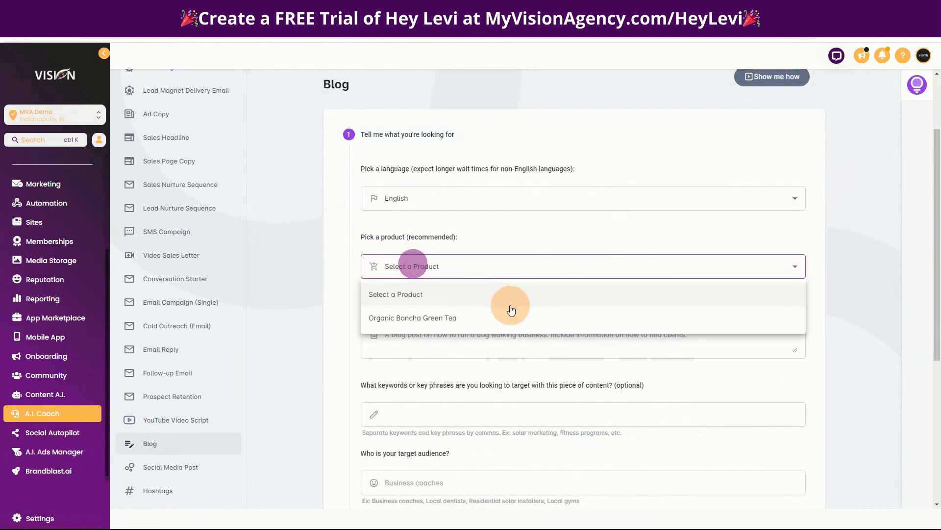
pyautogui.click(397, 319)
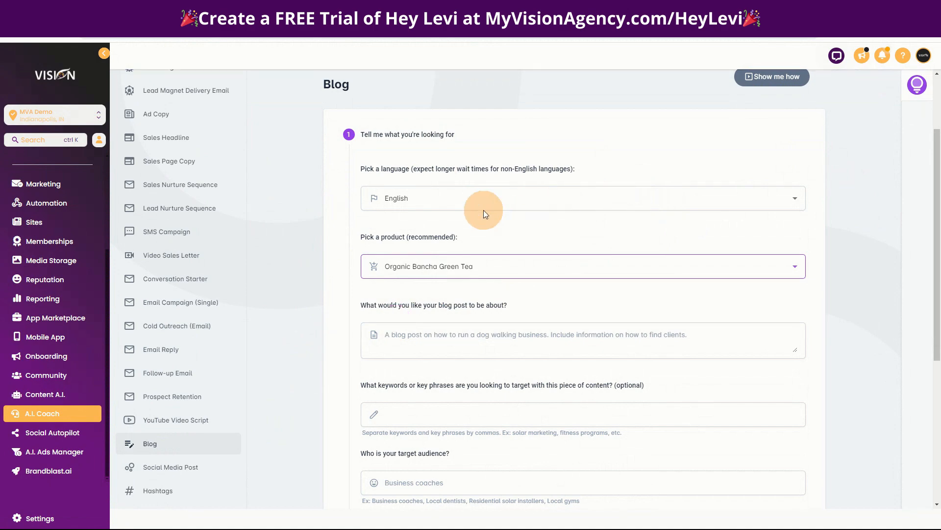
pyautogui.click(412, 336)
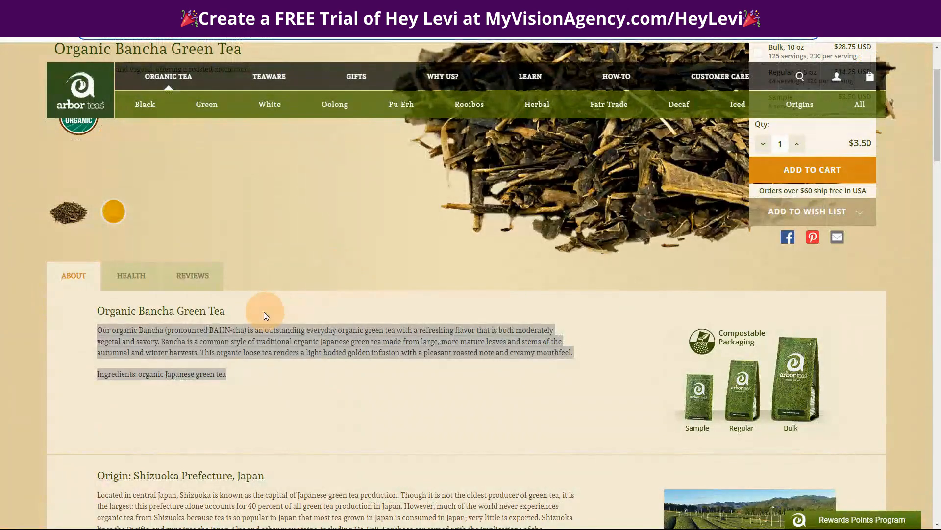
pyautogui.scroll(-5, 343, 392)
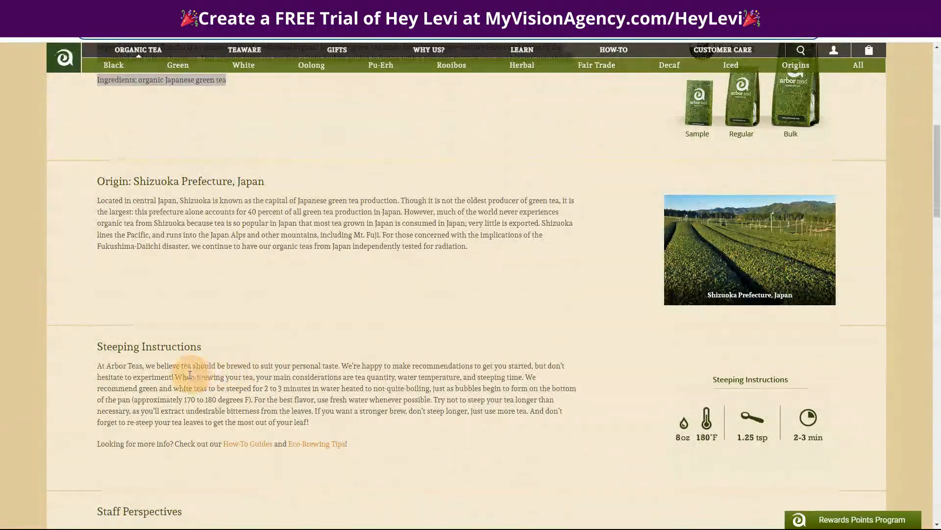
pyautogui.scroll(-2, 190, 375)
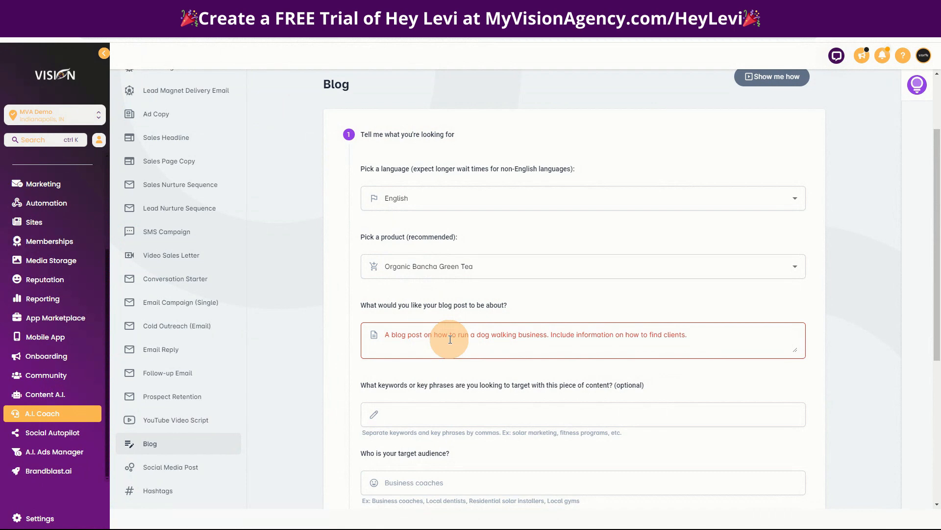
pyautogui.click(450, 339)
pyautogui.write('Th')
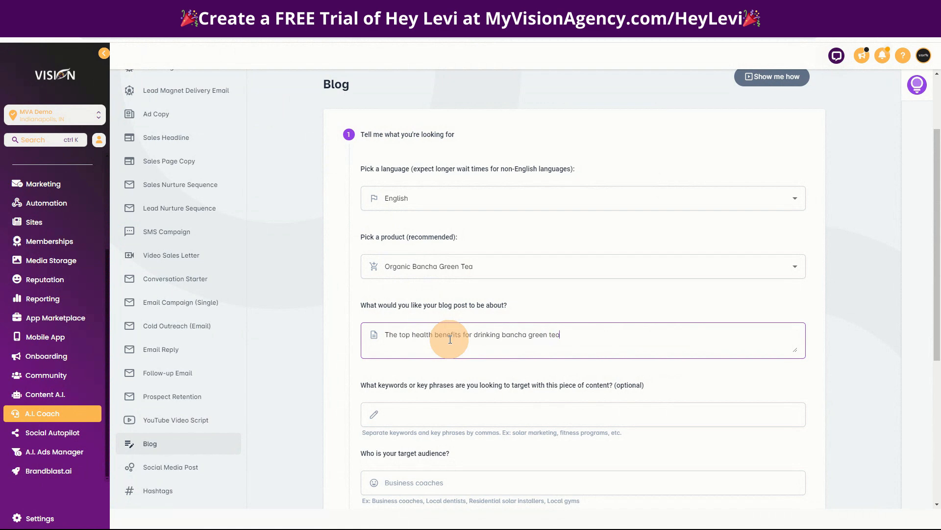
# Enter the target keywords "green tea, organic tea" and choose the saved Brand Customer Avatar as the target audience
pyautogui.scroll(-3, 464, 339)
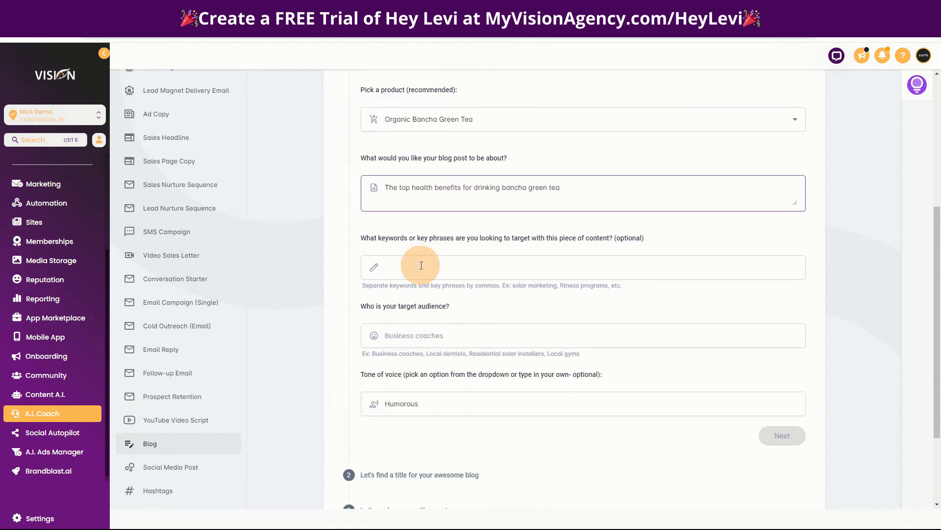
pyautogui.click(421, 269)
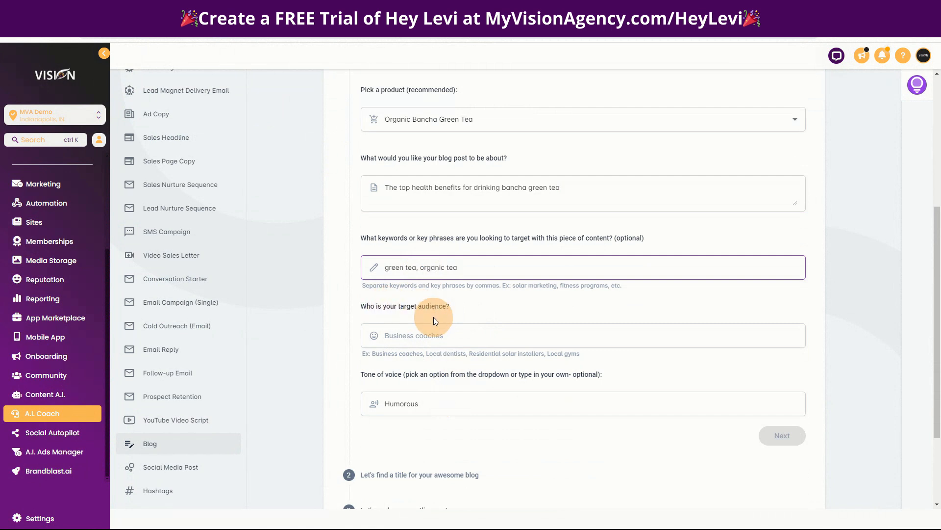
pyautogui.scroll(-2, 407, 304)
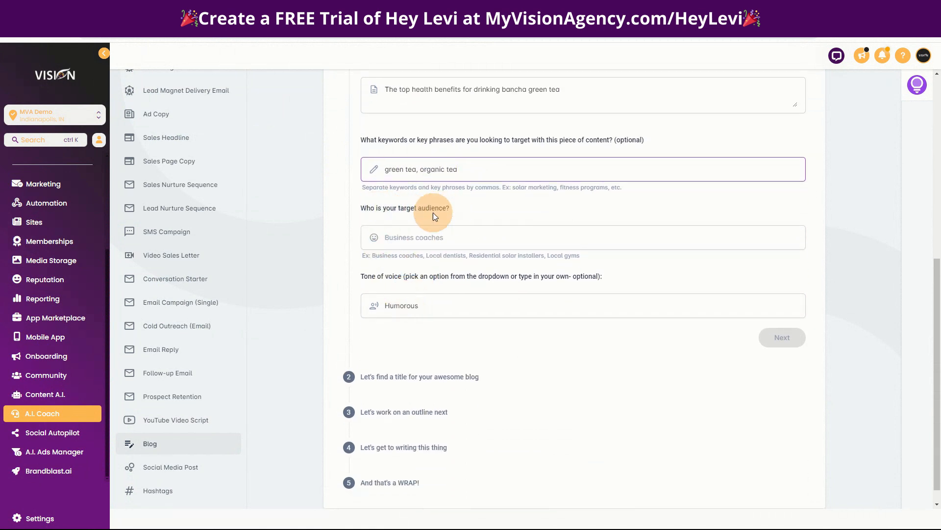
pyautogui.click(434, 237)
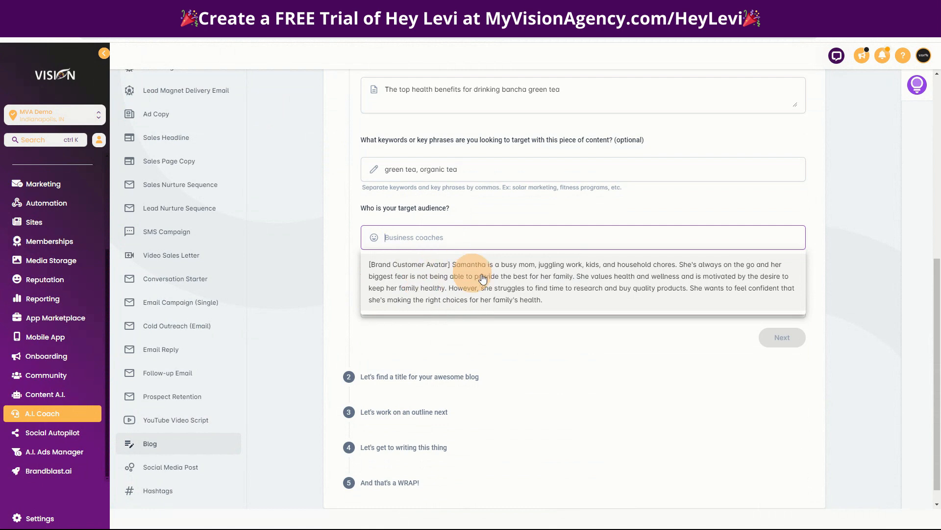
pyautogui.click(460, 290)
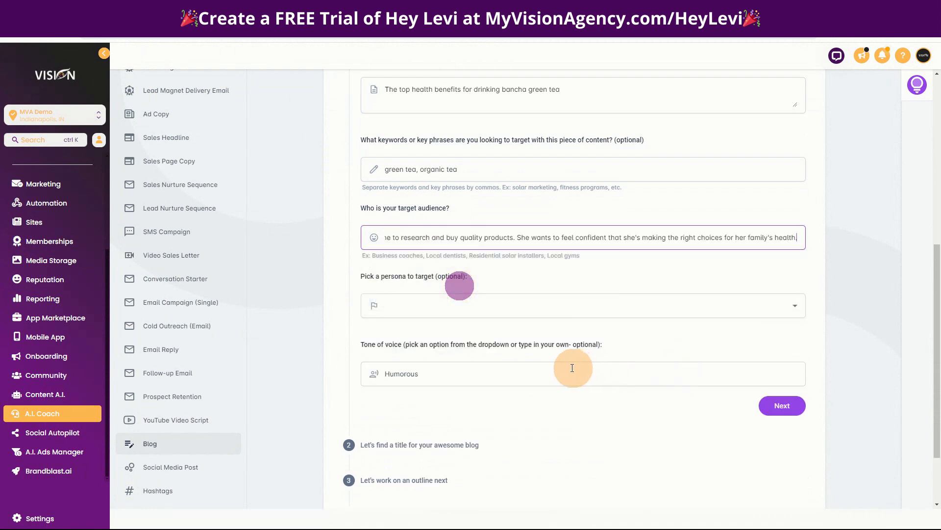
# Compare the suggested persona profiles and choose the Health-Conscious persona as the blog's target
pyautogui.click(411, 303)
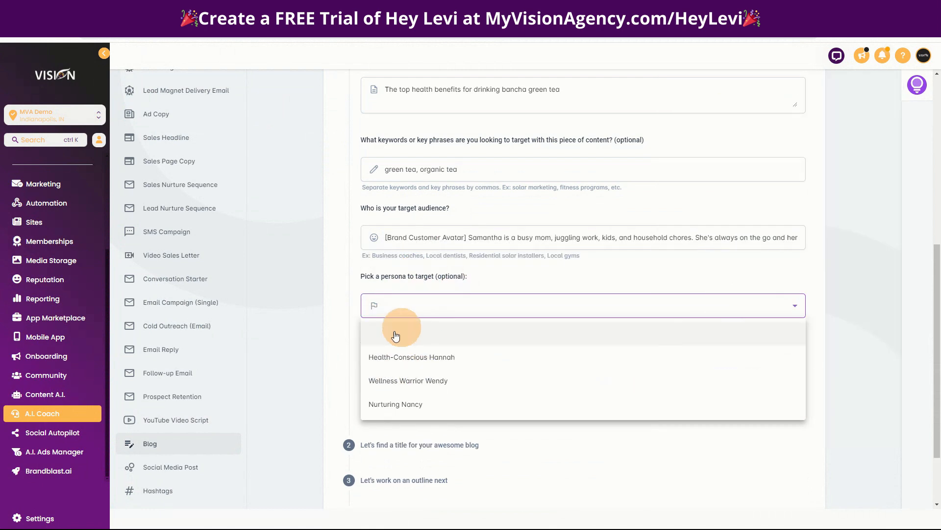
pyautogui.moveTo(414, 387)
pyautogui.moveTo(409, 410)
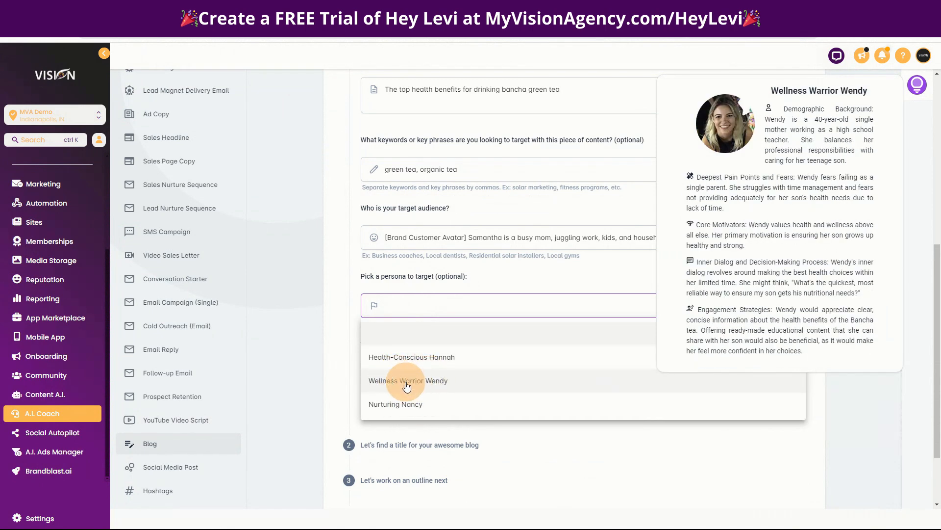
pyautogui.moveTo(429, 366)
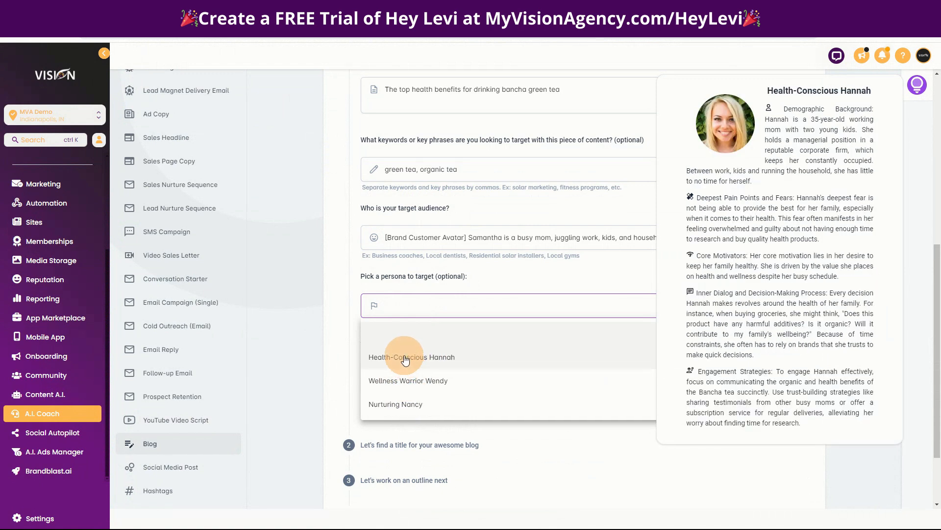
pyautogui.click(406, 359)
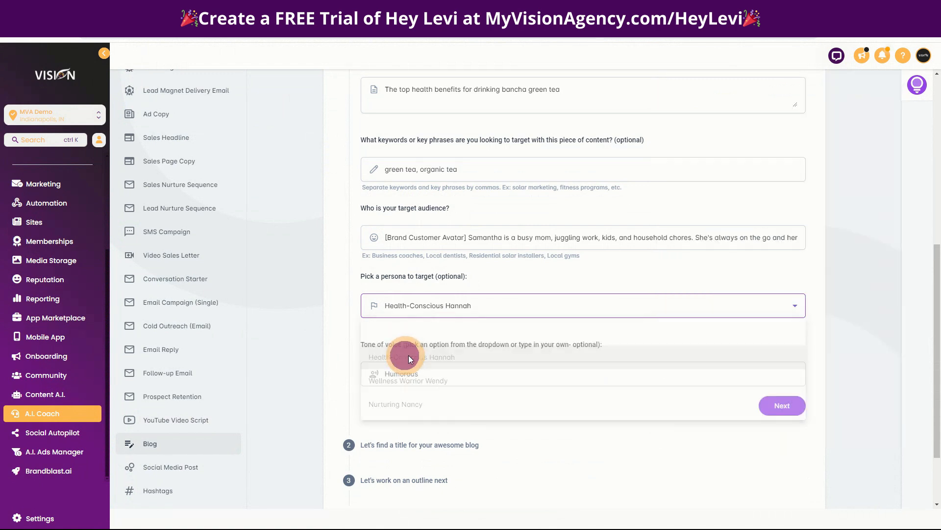
# Set the tone of voice to Sassy and generate title suggestions for the blog
pyautogui.click(424, 377)
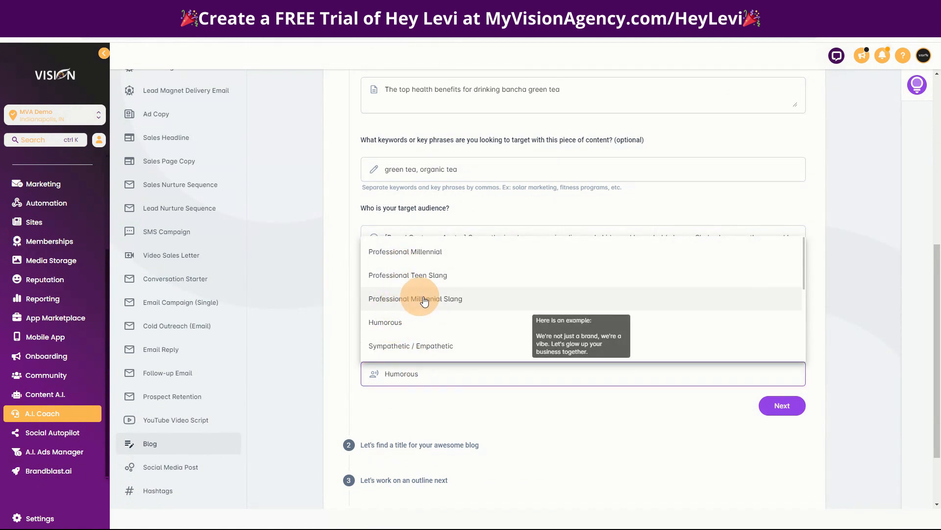
pyautogui.scroll(-5, 449, 304)
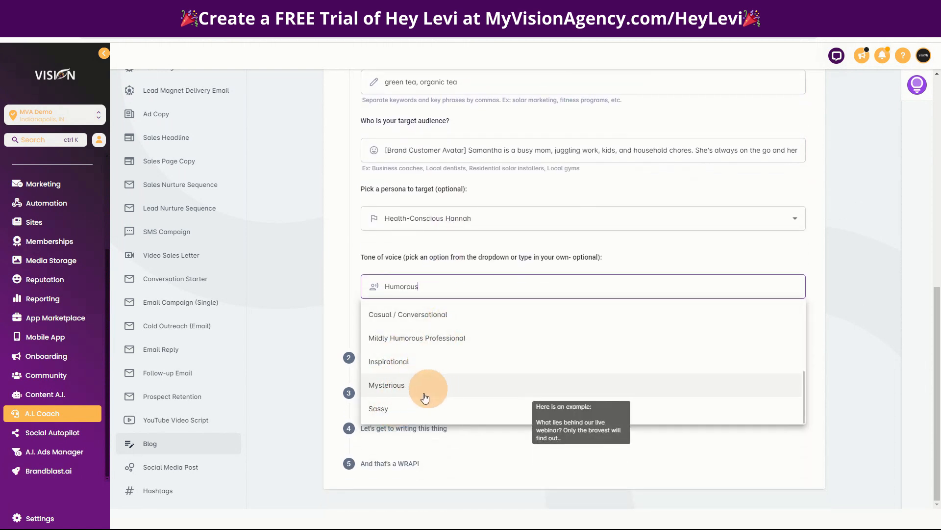
pyautogui.click(399, 408)
pyautogui.click(783, 319)
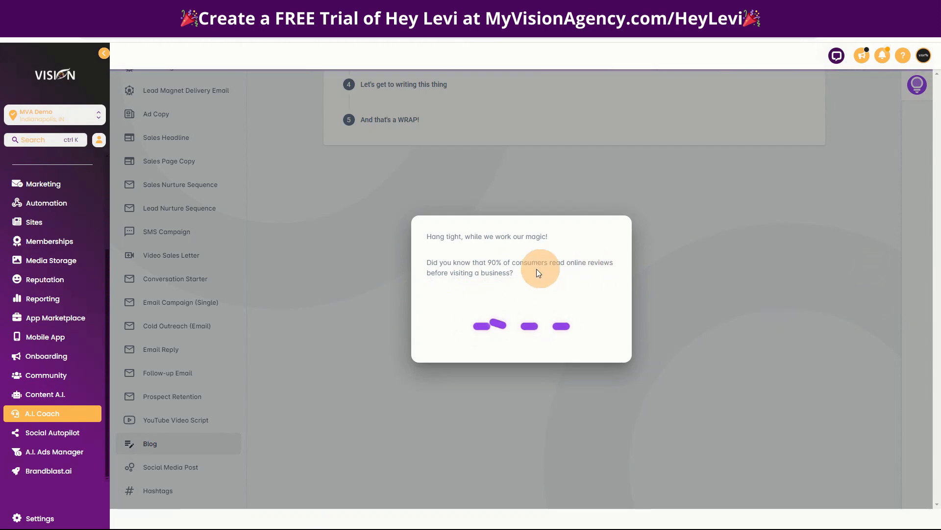
# Choose the title "Bancha Green Tea: A Quick Health Boost for Busy Bees" and continue to the outline stage
pyautogui.scroll(-3, 854, 413)
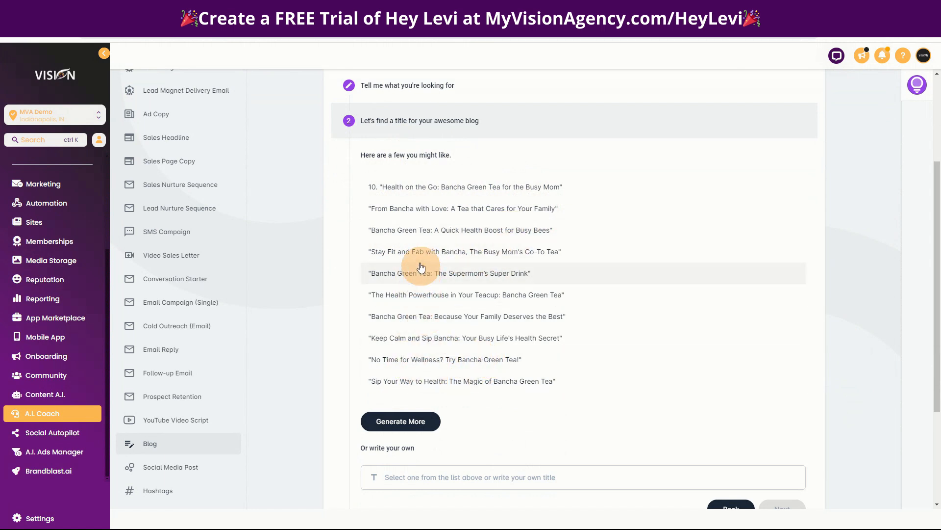
pyautogui.click(427, 230)
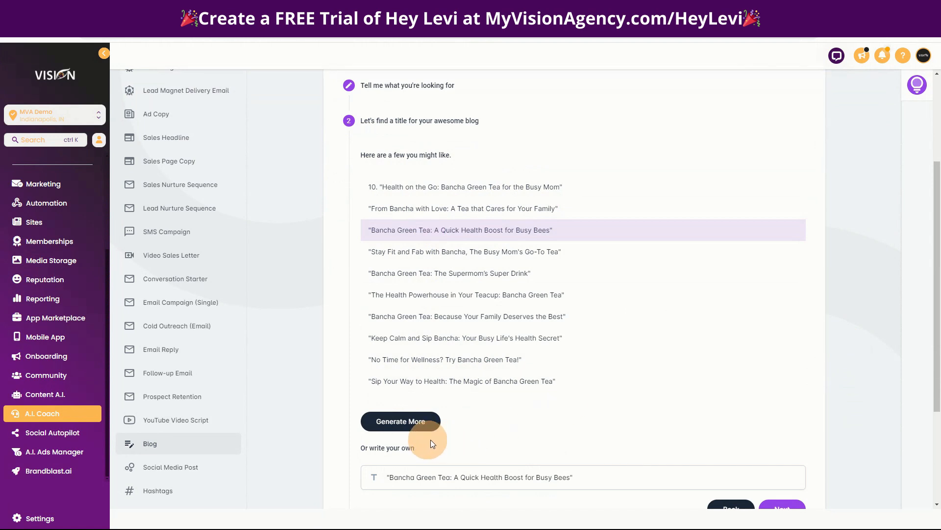
pyautogui.scroll(-2, 893, 381)
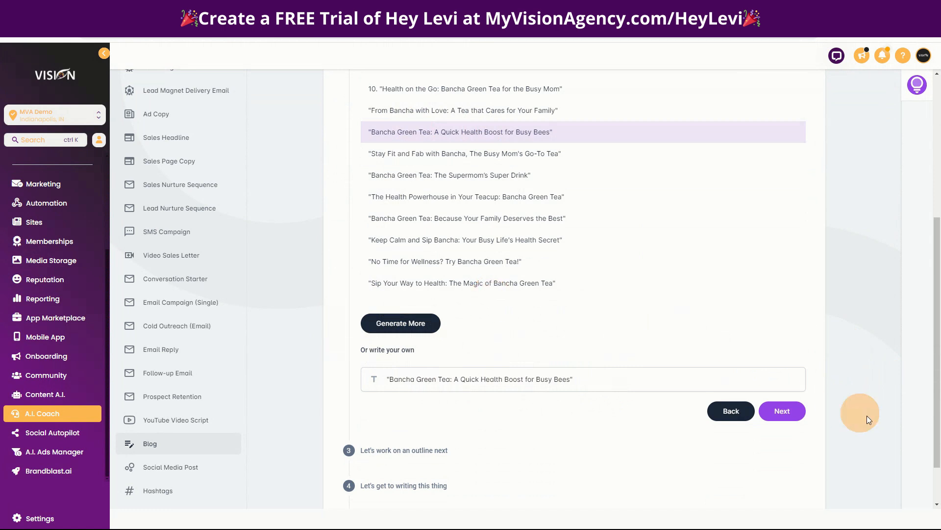
pyautogui.click(782, 411)
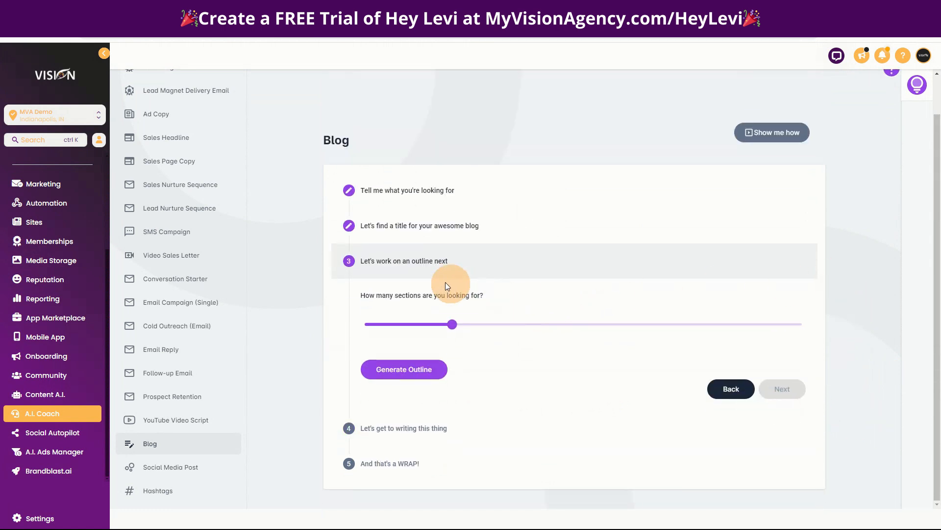
# Set the number of blog sections to 3 and generate the outline
pyautogui.moveTo(451, 330)
pyautogui.moveTo(452, 330); pyautogui.dragTo(356, 329)
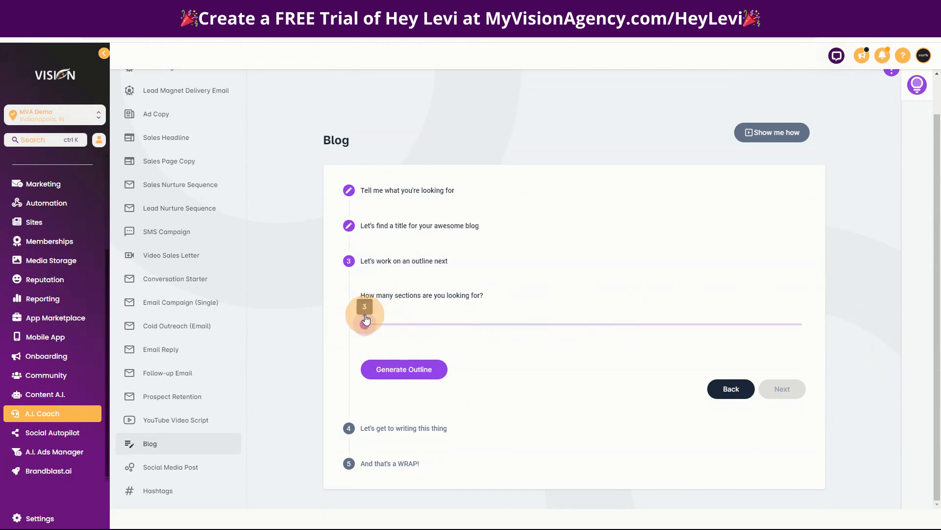
pyautogui.click(404, 371)
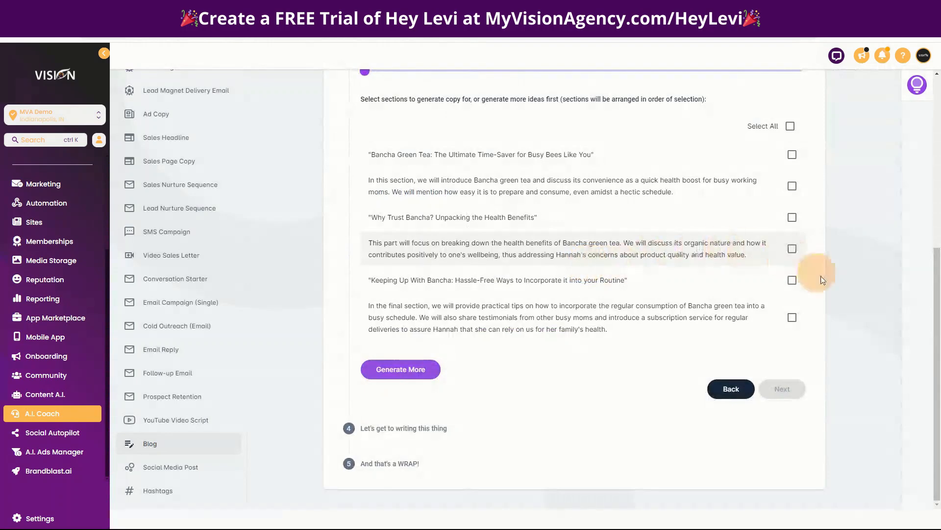
# Select the "Ultimate Time-Saver for Busy Bees" and "Hassle-Free Ways" headings plus the final-section description, and continue to the writing stage
pyautogui.scroll(2, 862, 347)
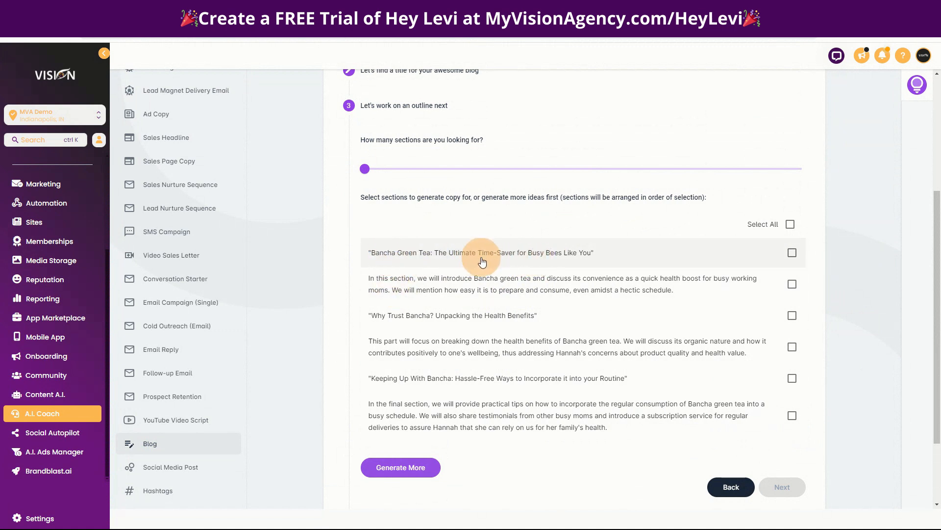
pyautogui.click(792, 254)
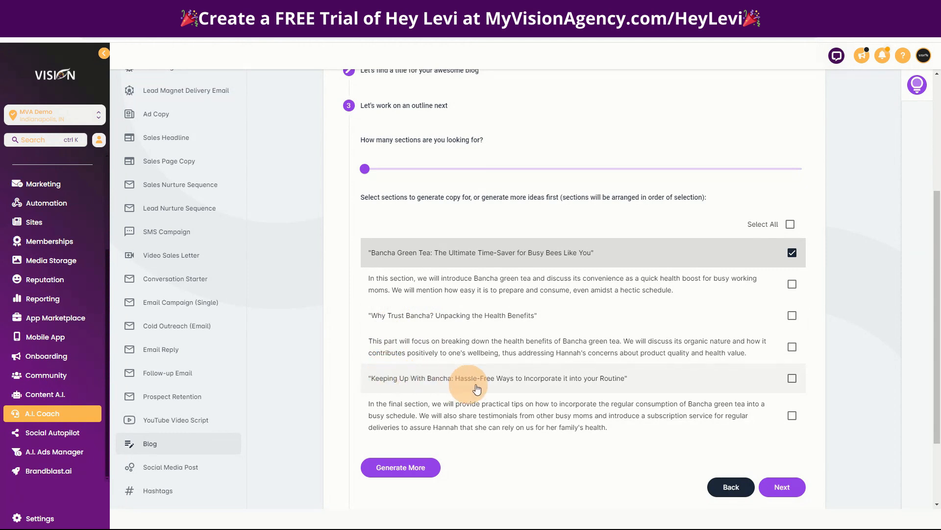
pyautogui.click(793, 379)
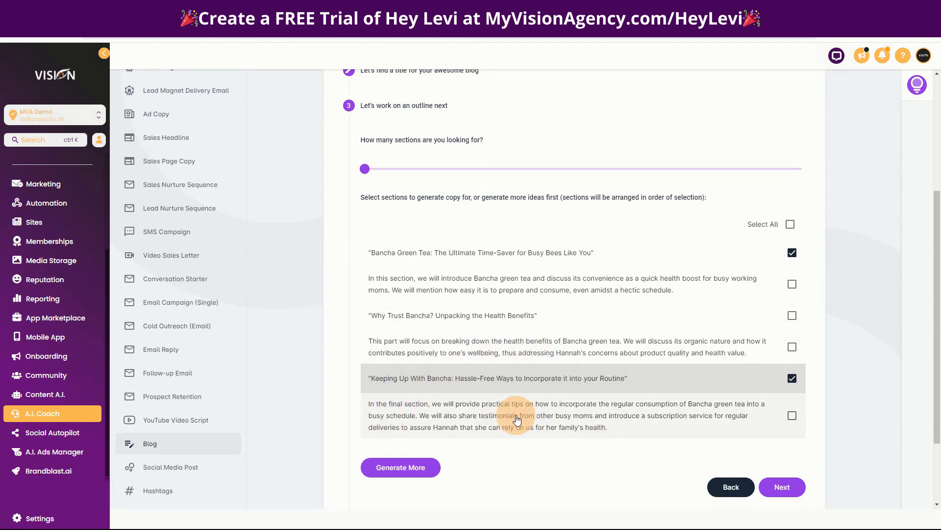
pyautogui.click(792, 415)
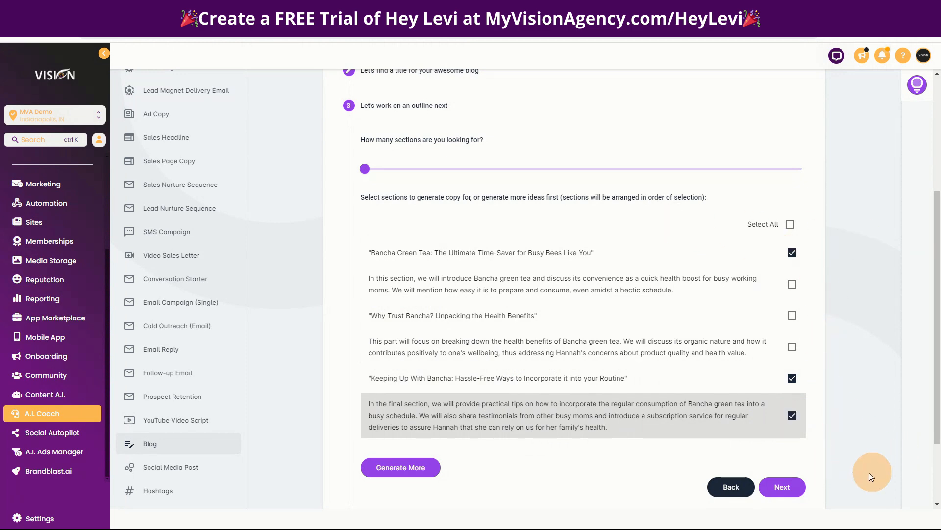
pyautogui.click(785, 487)
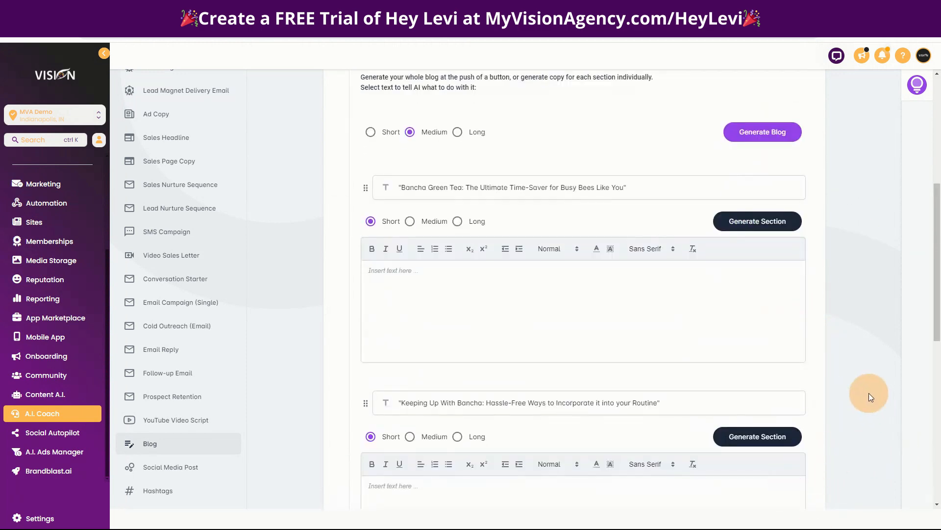
# Set the whole-blog length to Short and generate the copy for all sections
pyautogui.scroll(3, 353, 196)
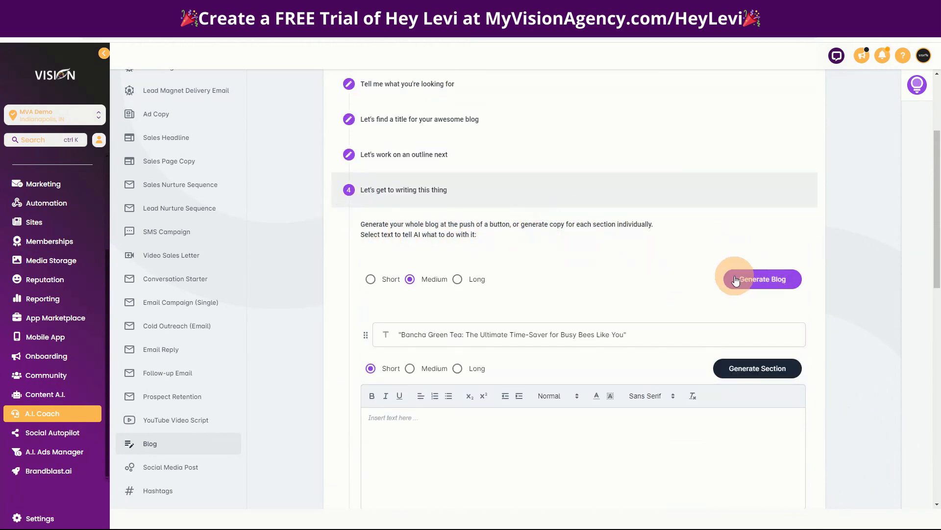
pyautogui.click(371, 281)
pyautogui.scroll(-10, 310, 433)
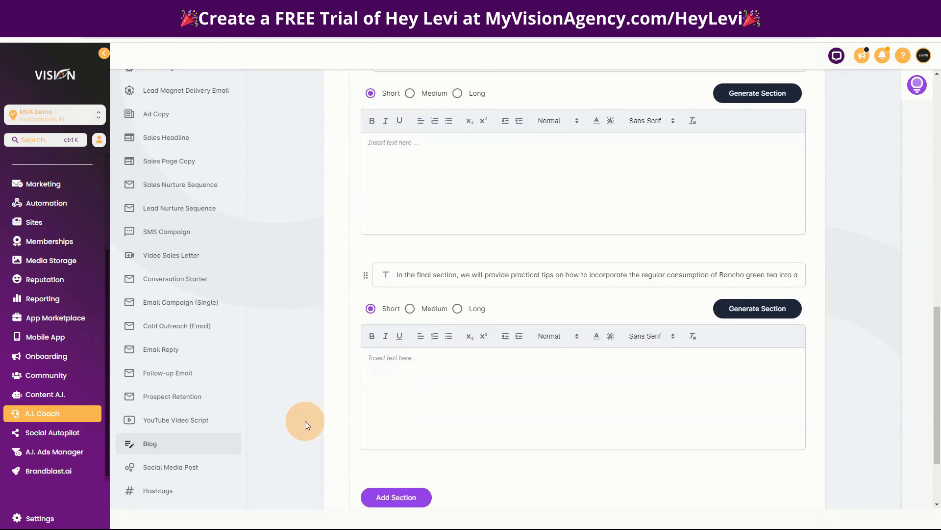
pyautogui.scroll(-1, 305, 421)
pyautogui.scroll(8, 303, 425)
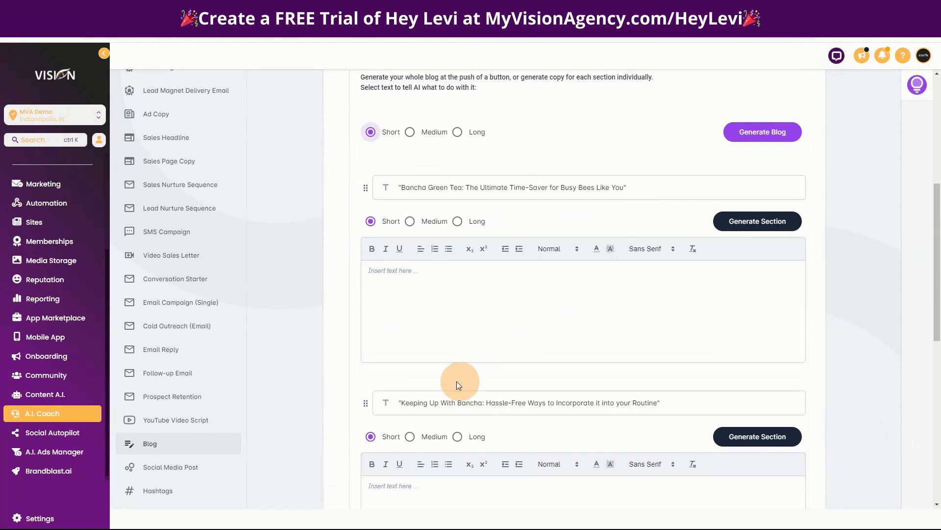
pyautogui.scroll(-5, 452, 409)
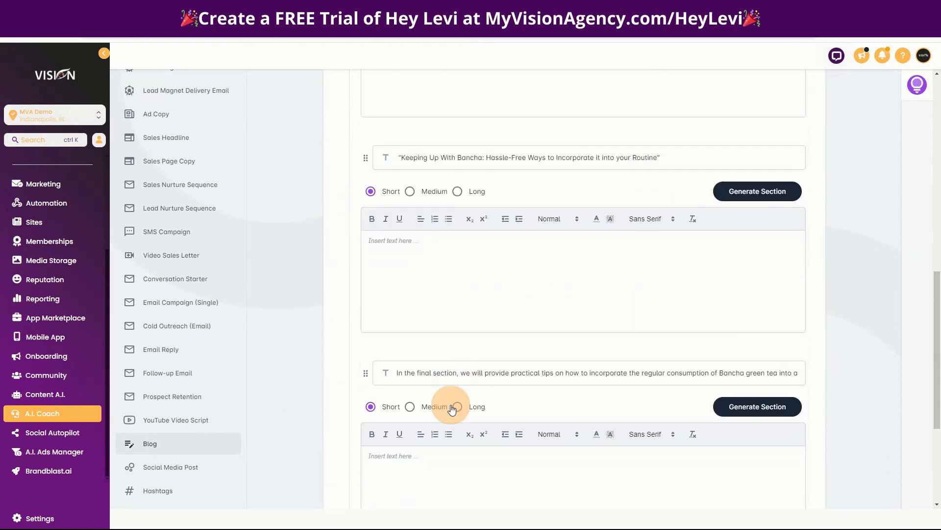
pyautogui.scroll(4, 809, 255)
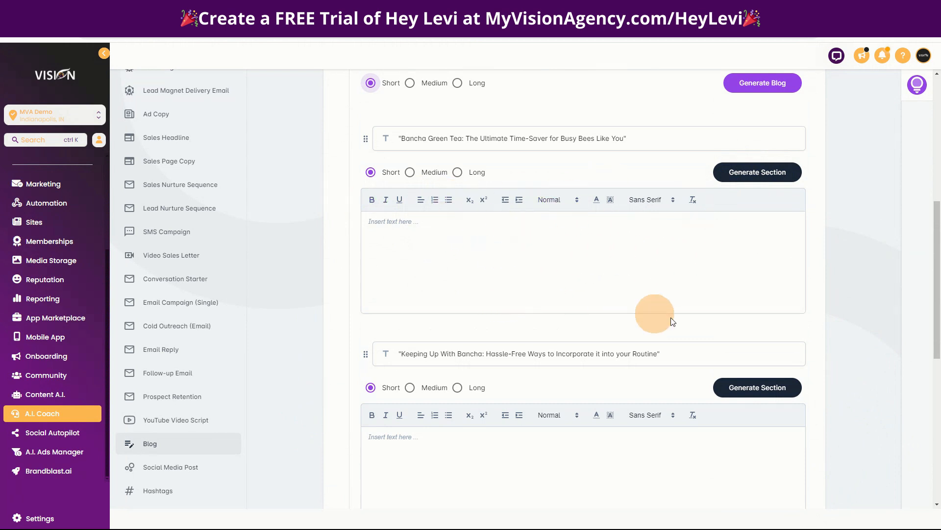
pyautogui.scroll(-5, 672, 321)
pyautogui.scroll(5, 788, 293)
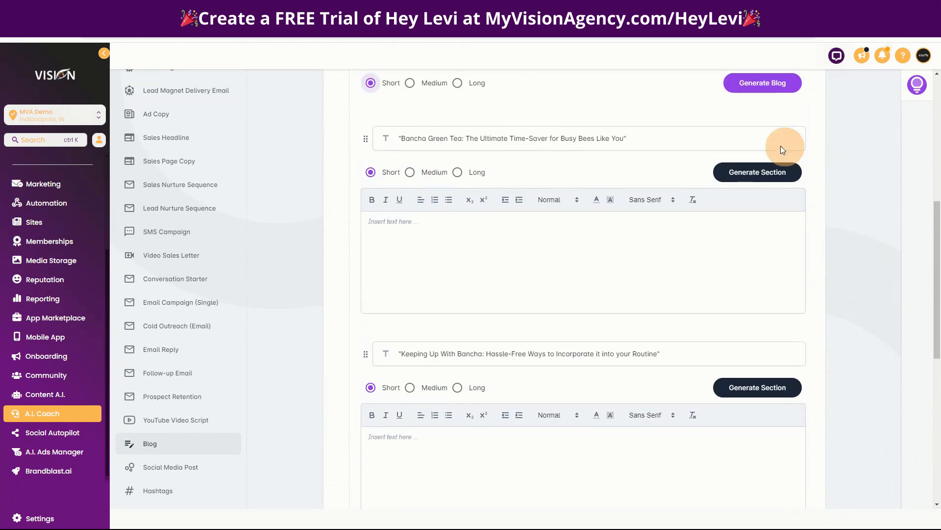
pyautogui.scroll(2, 833, 189)
pyautogui.click(763, 181)
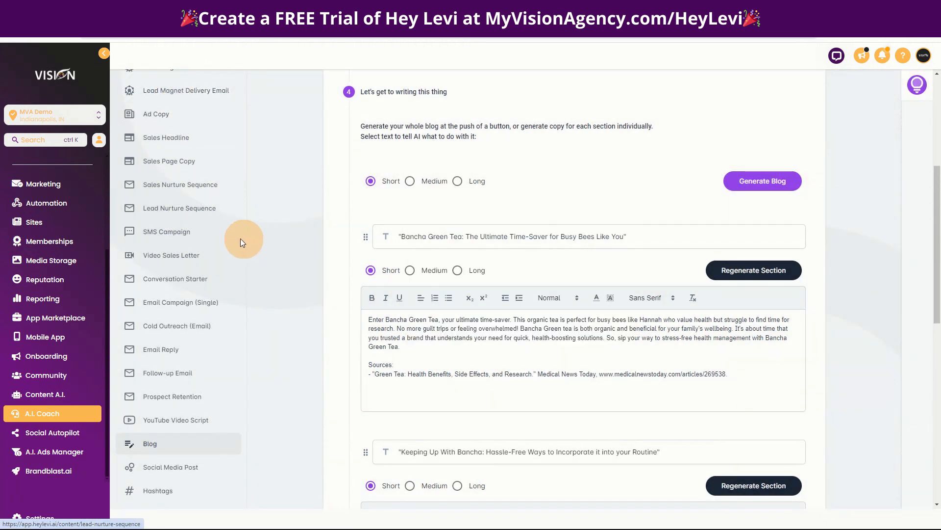
# View the AI editing options for the text of the "Ultimate Time-Saver for Busy Bees" section, without applying any
pyautogui.scroll(5, 182, 230)
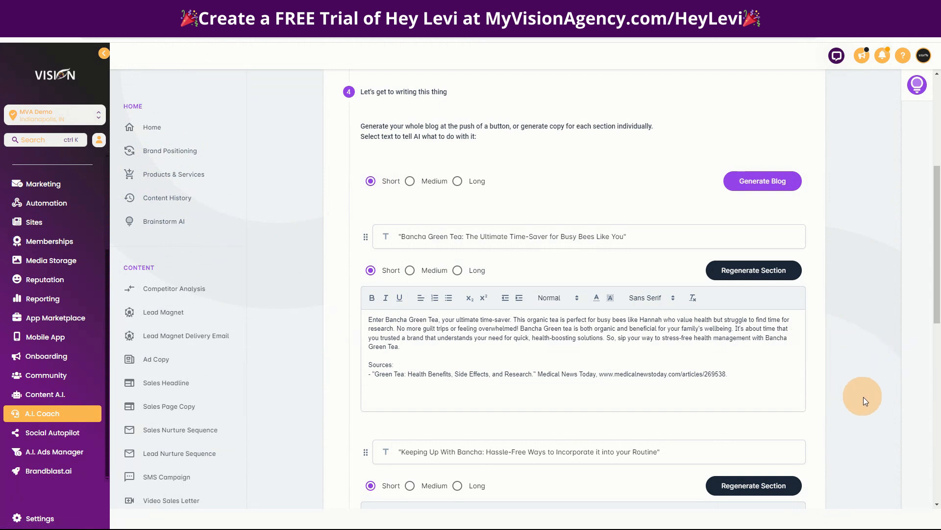
pyautogui.scroll(-2, 854, 396)
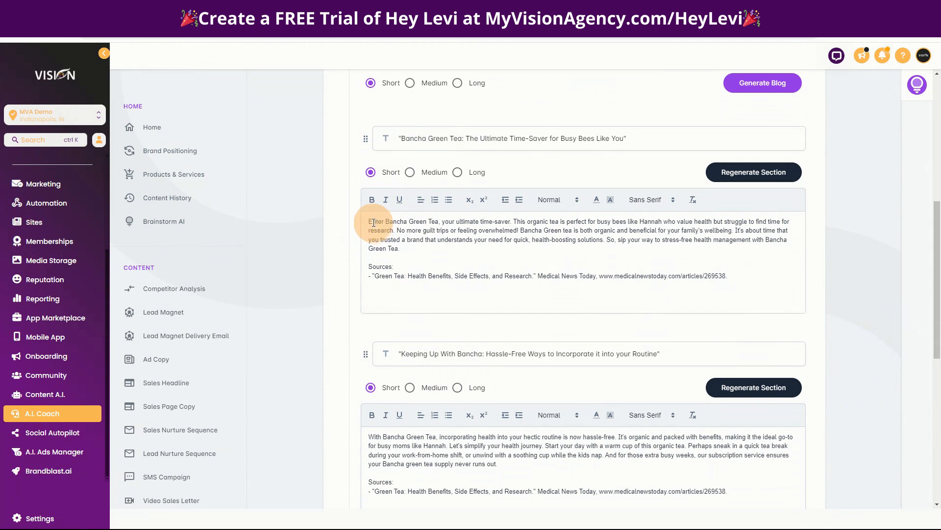
pyautogui.moveTo(367, 223); pyautogui.dragTo(748, 278)
pyautogui.click(414, 237)
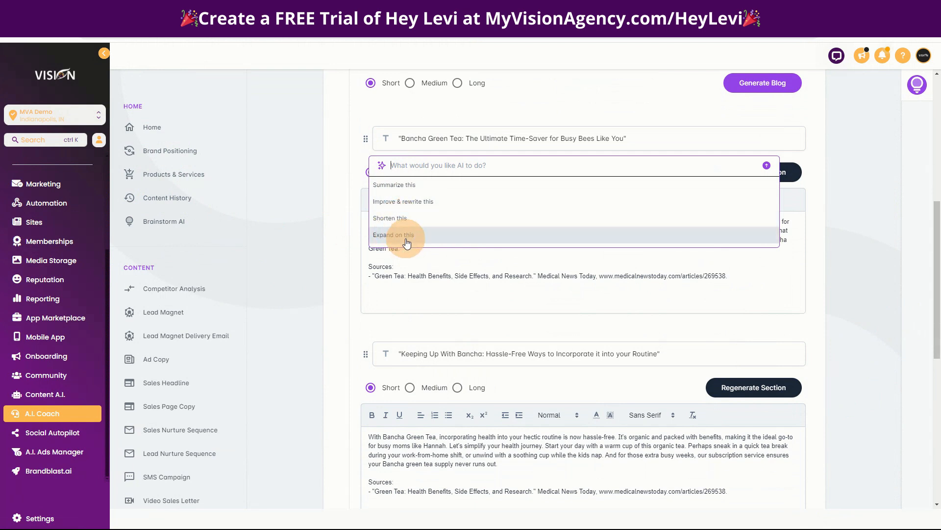
pyautogui.click(536, 297)
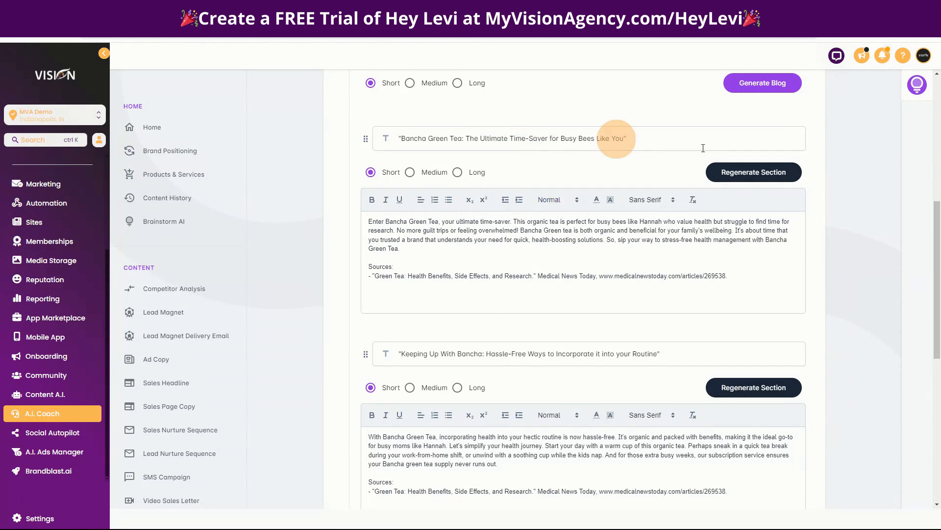
# Review the remaining generated sections and continue to the final wrap-up stage
pyautogui.scroll(-5, 530, 220)
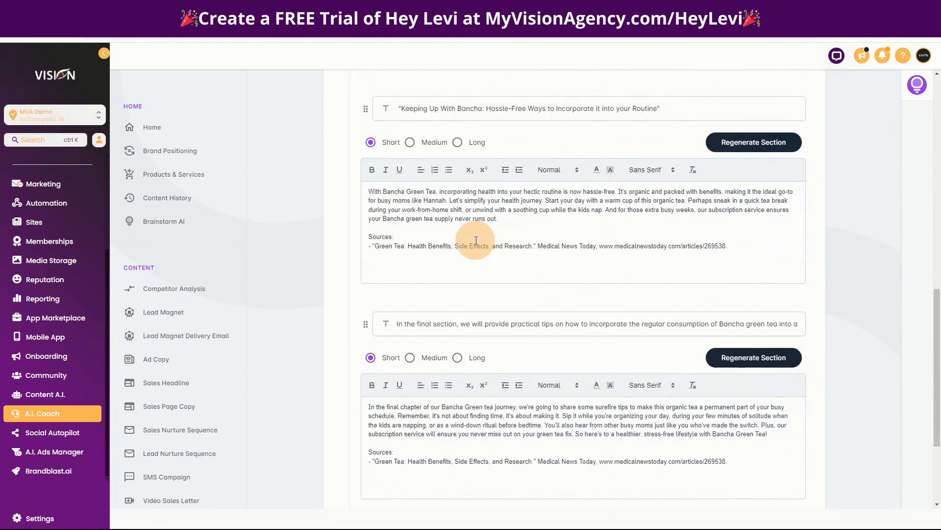
pyautogui.scroll(-3, 863, 345)
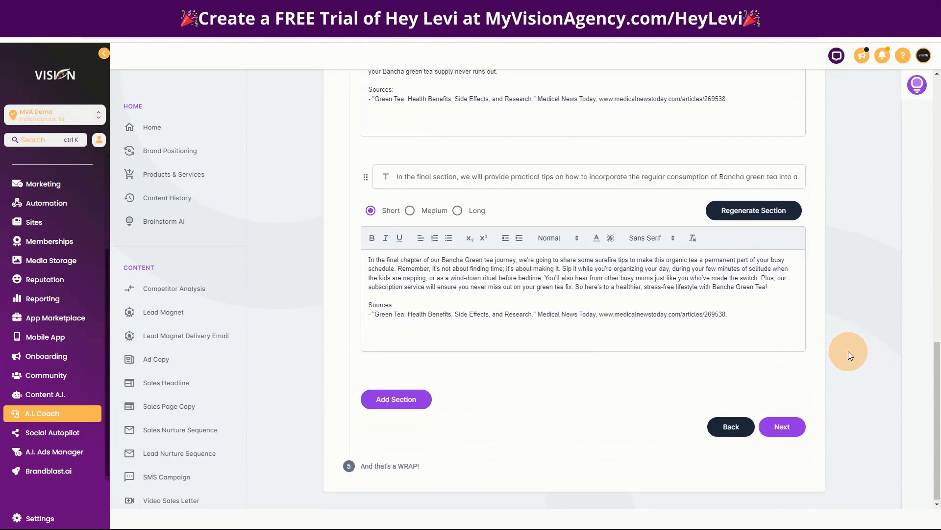
pyautogui.click(793, 430)
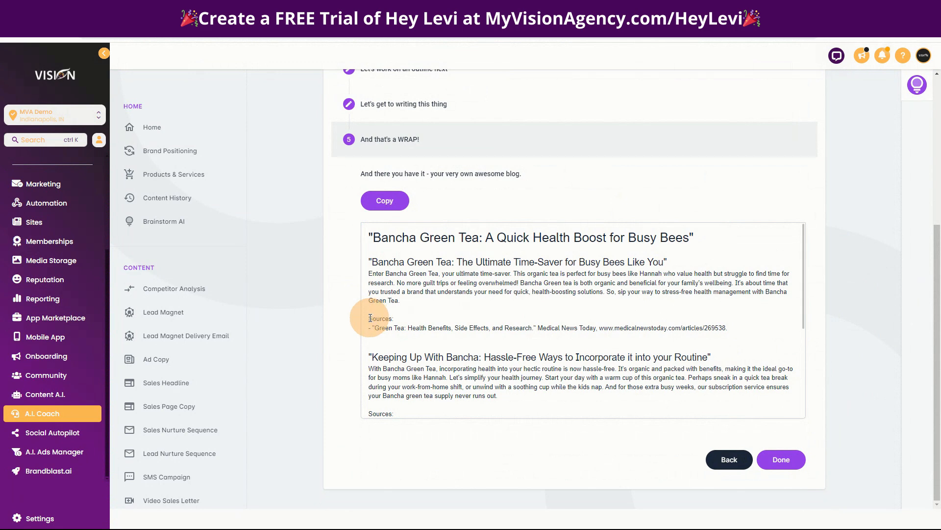
# Examine the assembled blog from title to final section, including the sources listed under each section
pyautogui.moveTo(371, 318); pyautogui.dragTo(726, 328)
pyautogui.click(530, 389)
pyautogui.scroll(-2, 530, 388)
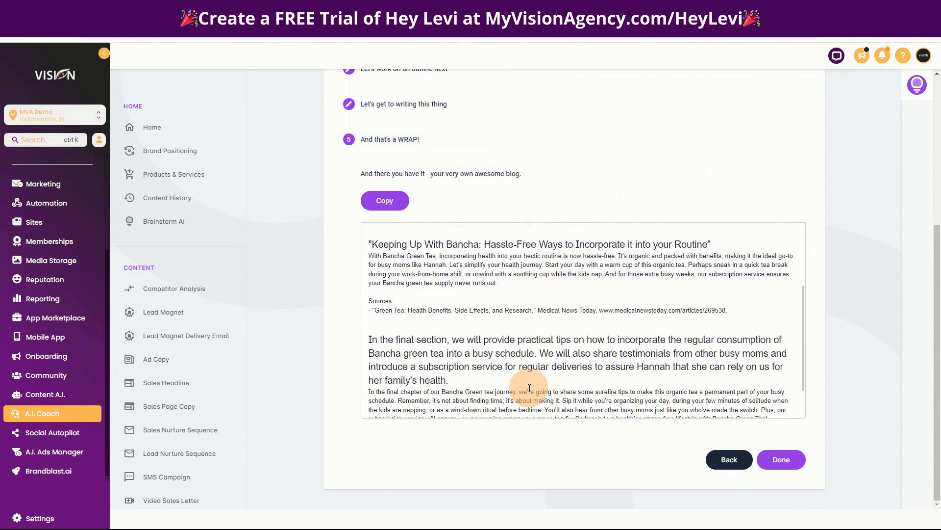
pyautogui.scroll(-1, 529, 388)
pyautogui.scroll(2, 408, 342)
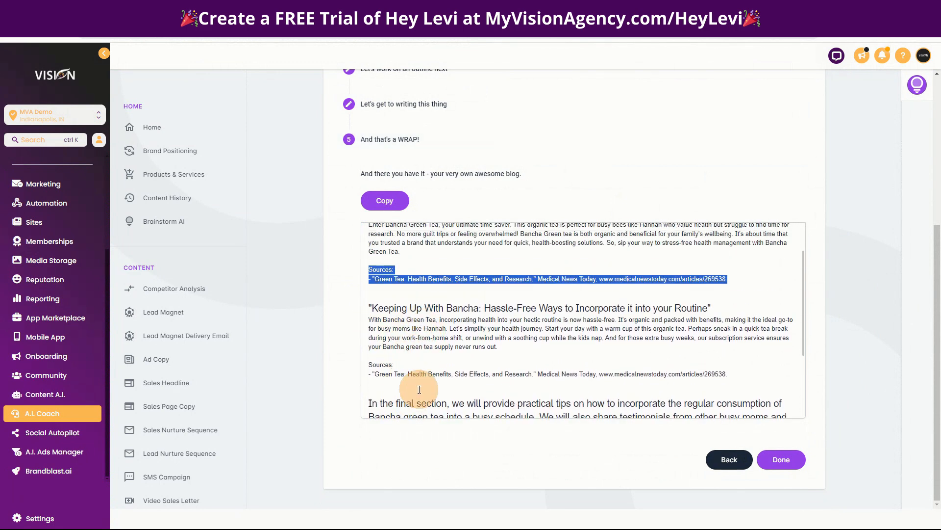
pyautogui.scroll(-2, 488, 361)
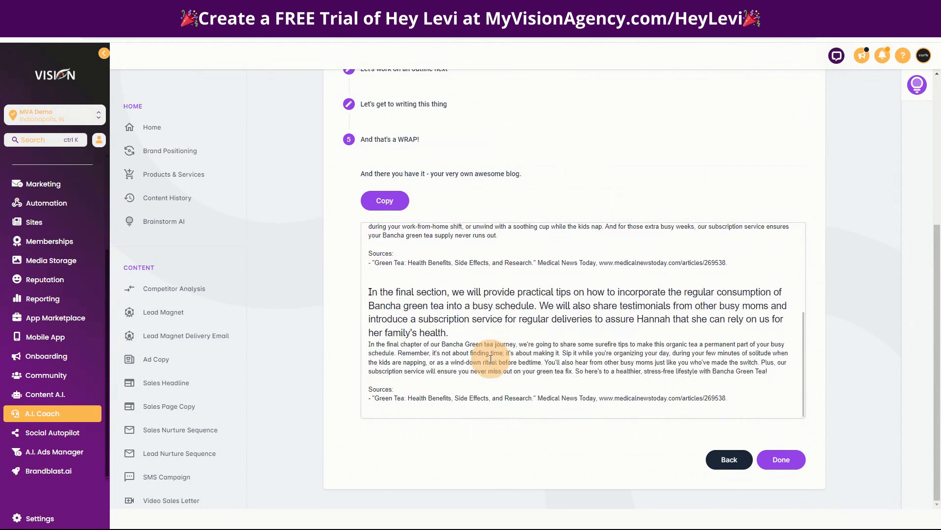
pyautogui.scroll(3, 461, 364)
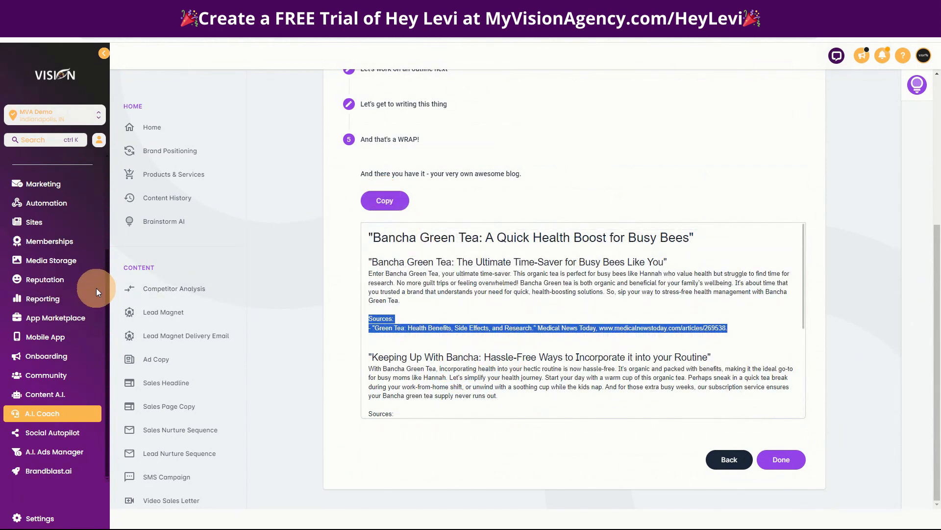
pyautogui.scroll(3, 54, 304)
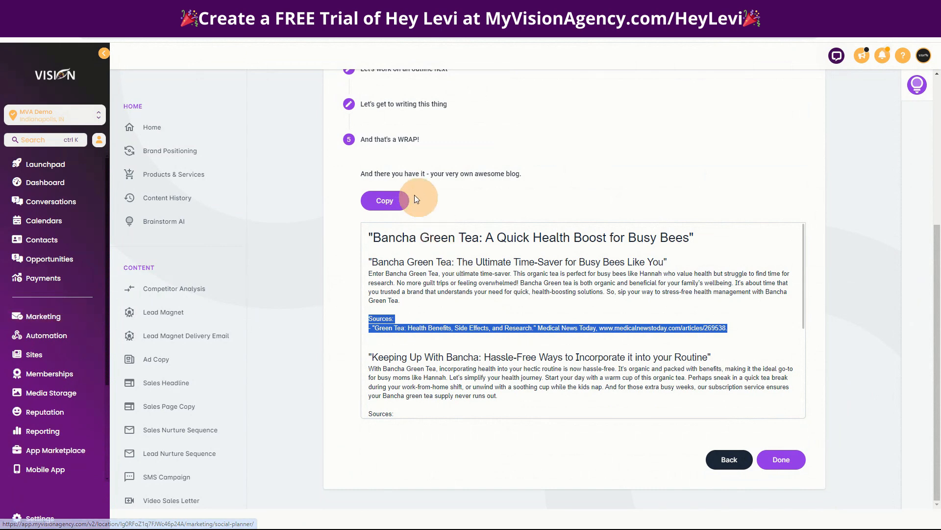
pyautogui.click(376, 217)
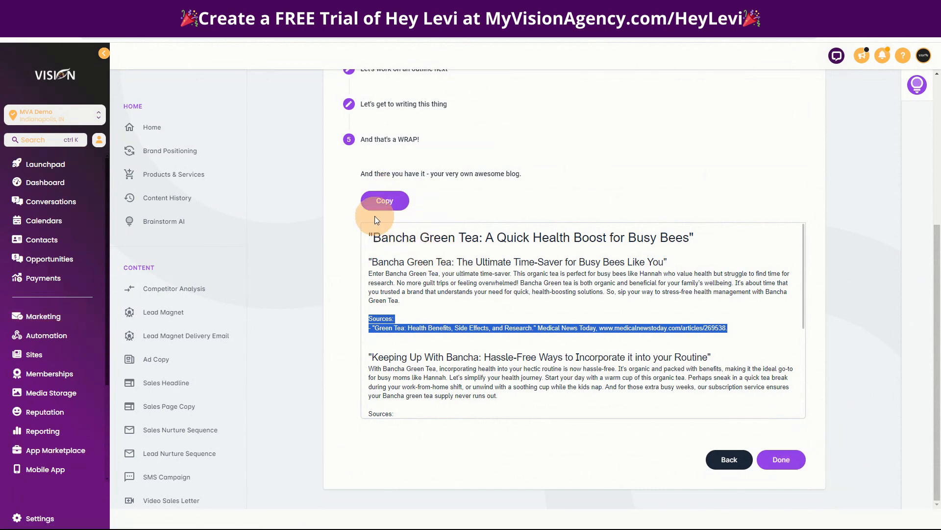
# Finish the blog and view its saved entry in Content History down to the end of its text
pyautogui.click(786, 464)
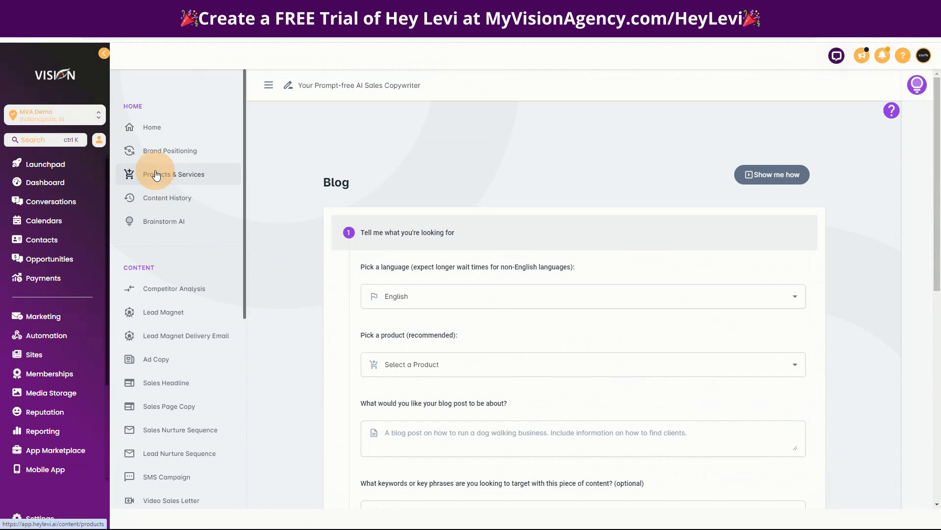
pyautogui.click(161, 198)
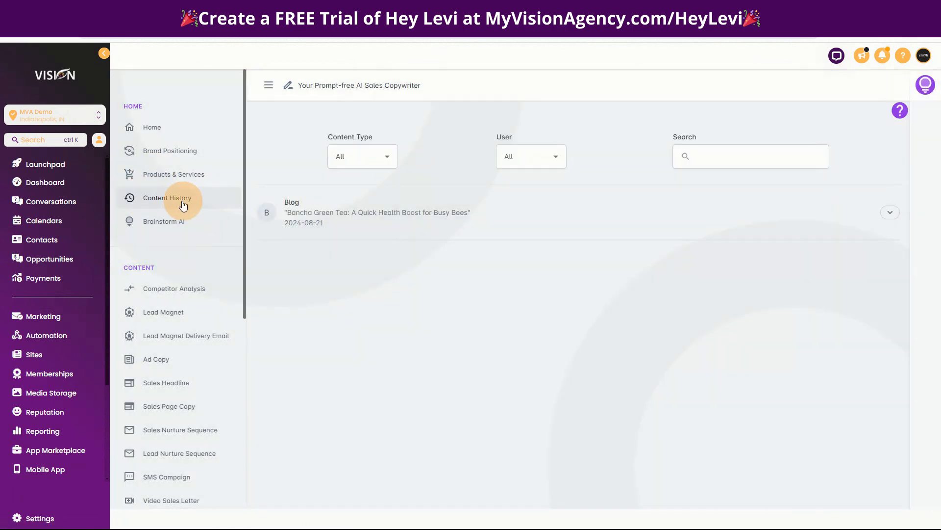
pyautogui.click(400, 208)
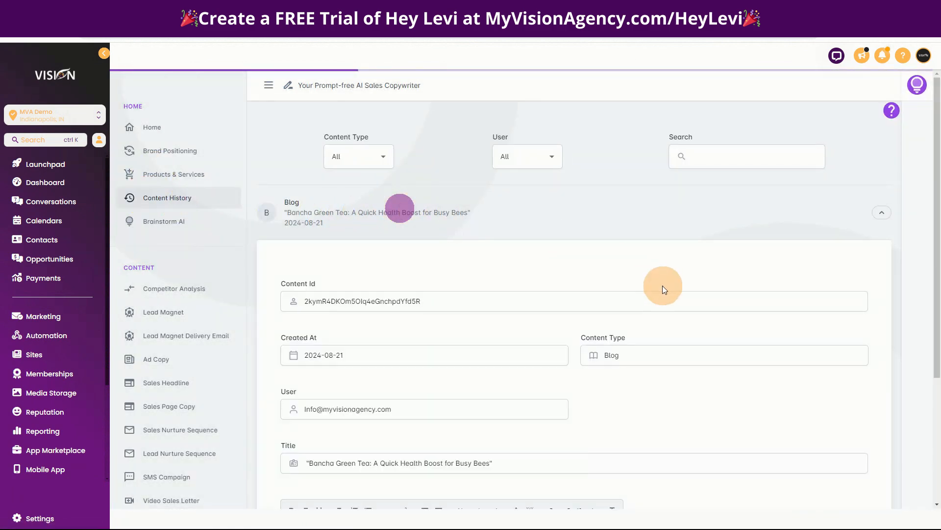
pyautogui.scroll(-3, 695, 413)
pyautogui.scroll(-1, 782, 424)
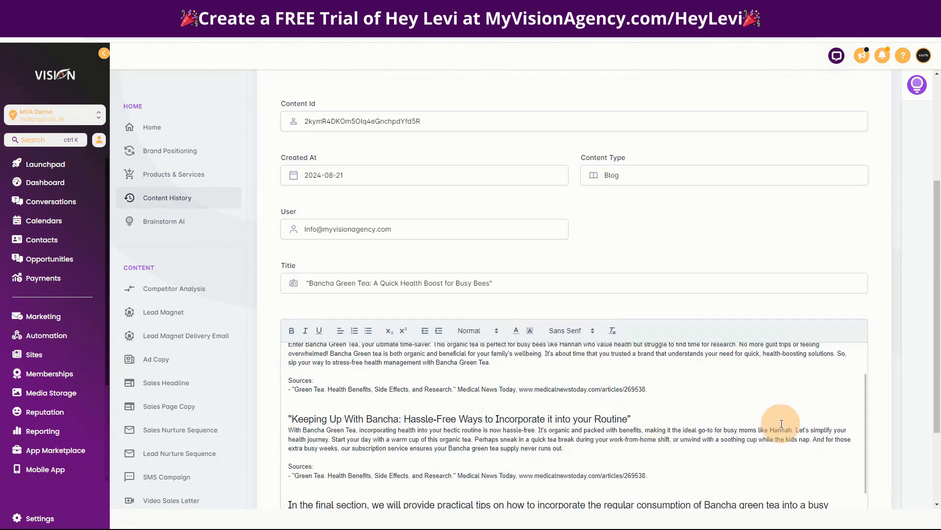
pyautogui.scroll(-5, 782, 424)
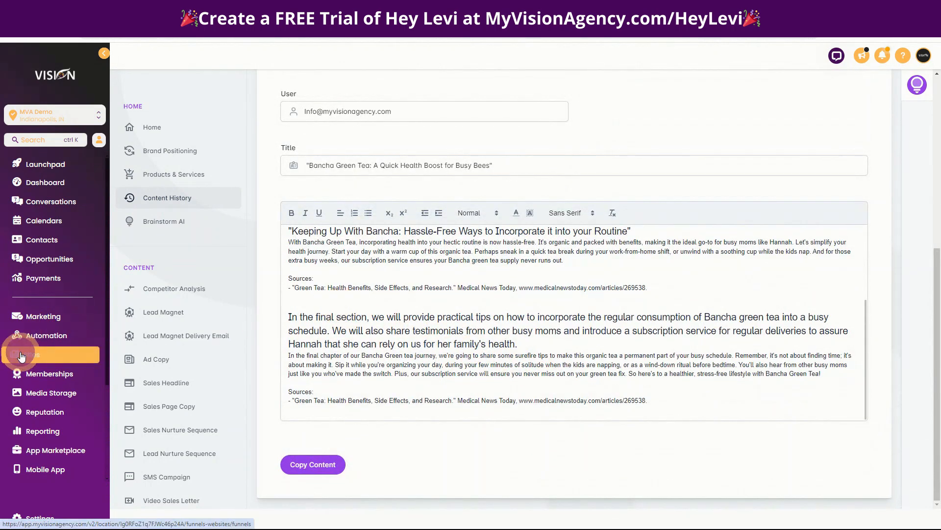
# Go to the Blogs area of Sites and open the existing blog site
pyautogui.click(42, 360)
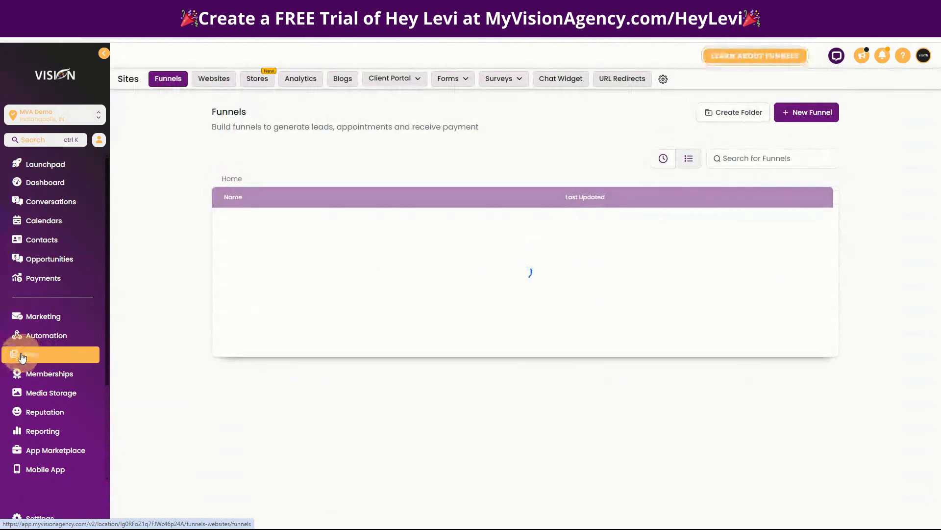
pyautogui.click(342, 83)
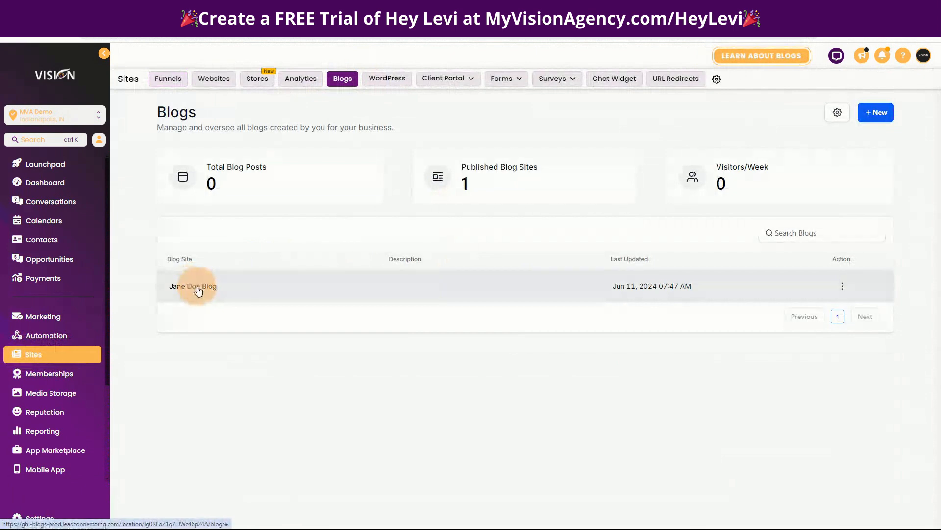
pyautogui.click(196, 286)
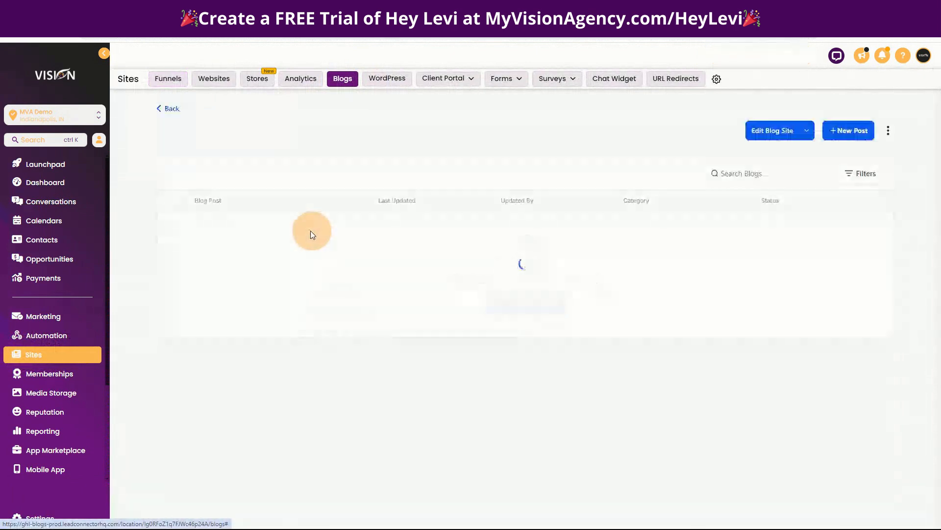
# Start a new blog post titled "test" and choose the Google five-star image as its cover
pyautogui.click(529, 304)
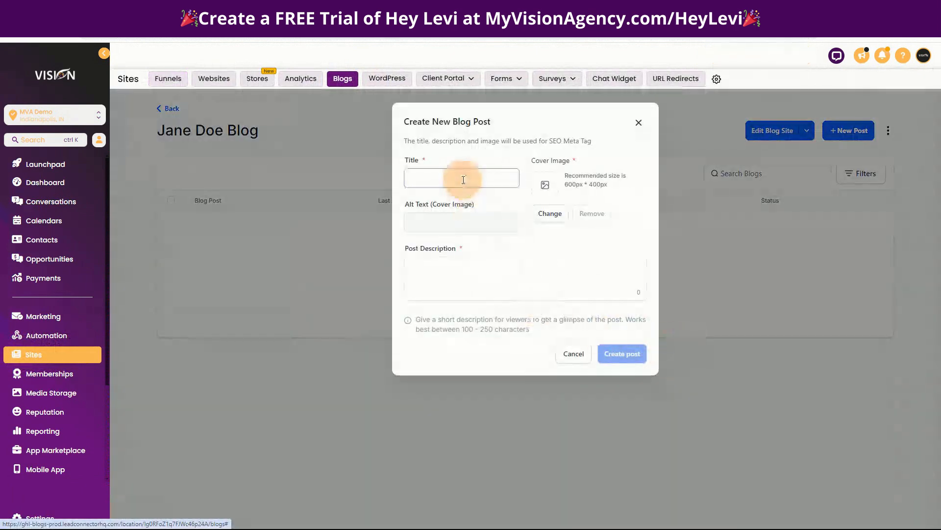
pyautogui.write('tewt')
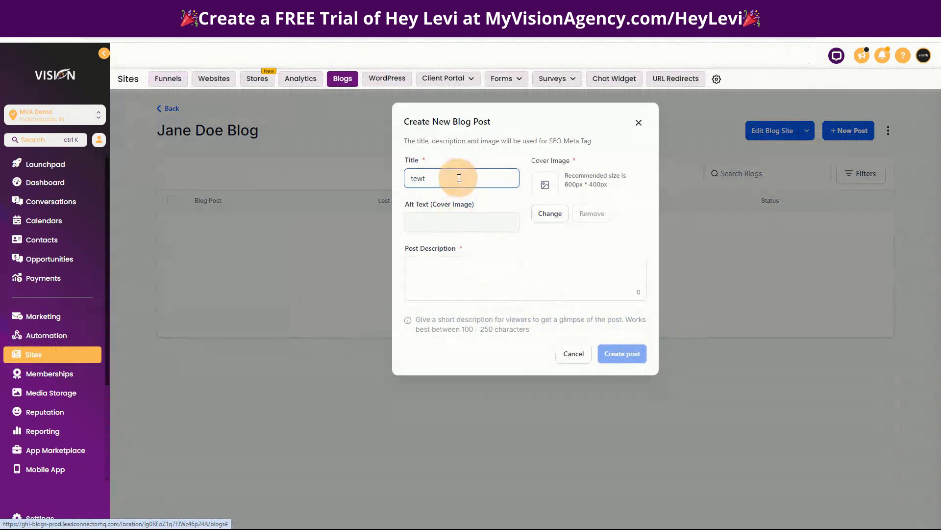
pyautogui.click(548, 214)
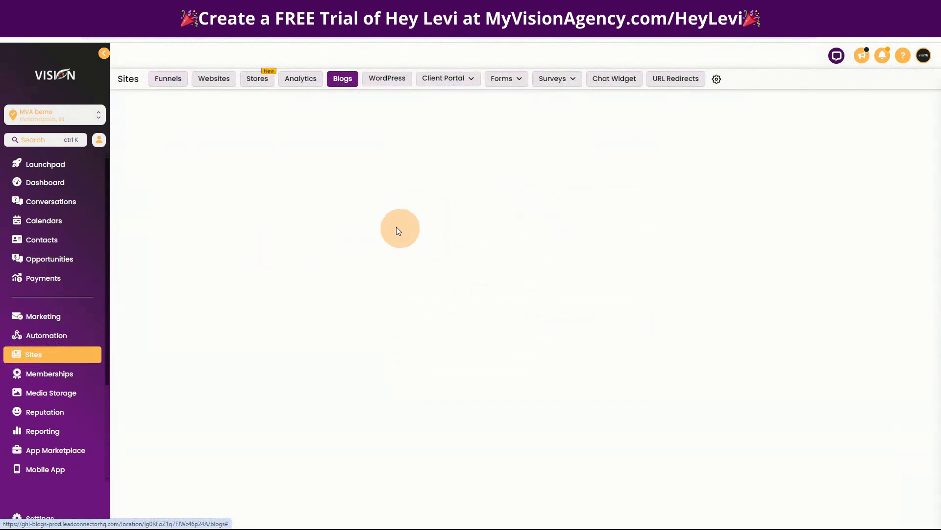
pyautogui.click(187, 251)
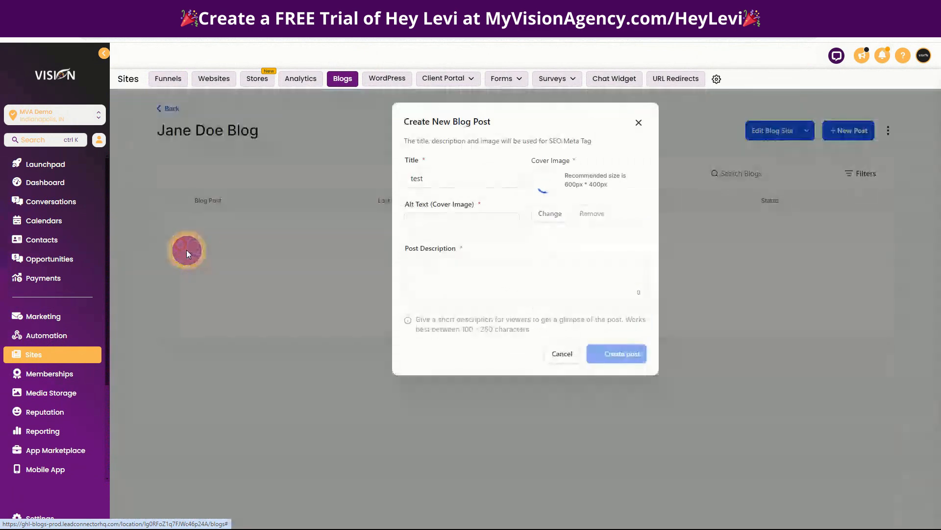
# Set the cover image alt text and the post description to "test", and create the post
pyautogui.click(478, 215)
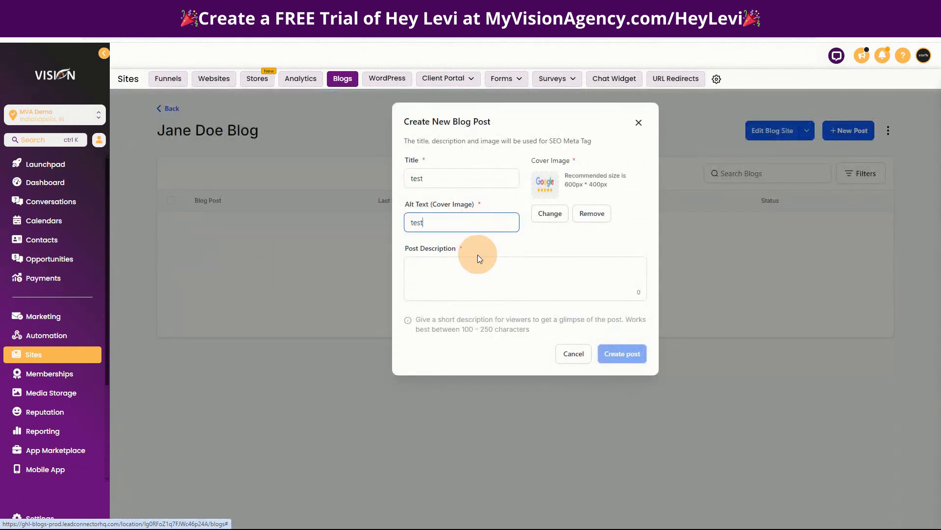
pyautogui.click(475, 273)
pyautogui.write('test')
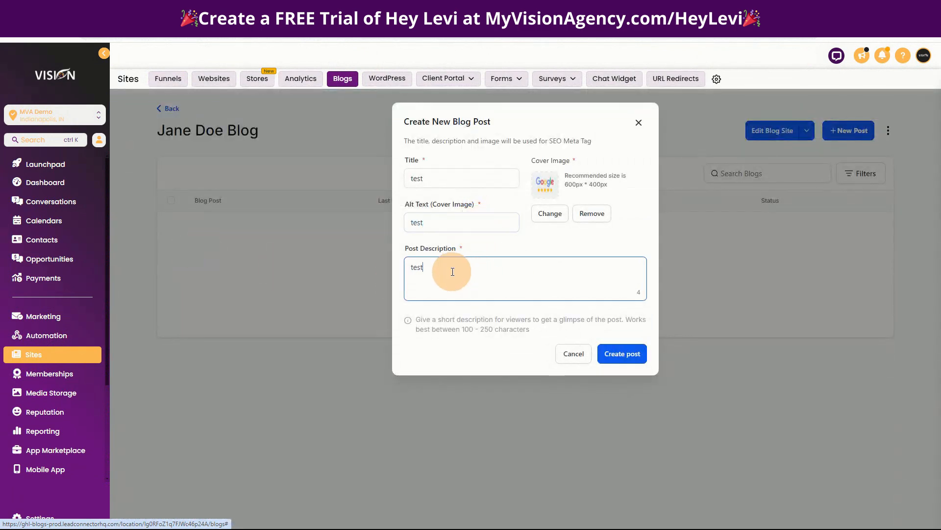
pyautogui.click(620, 353)
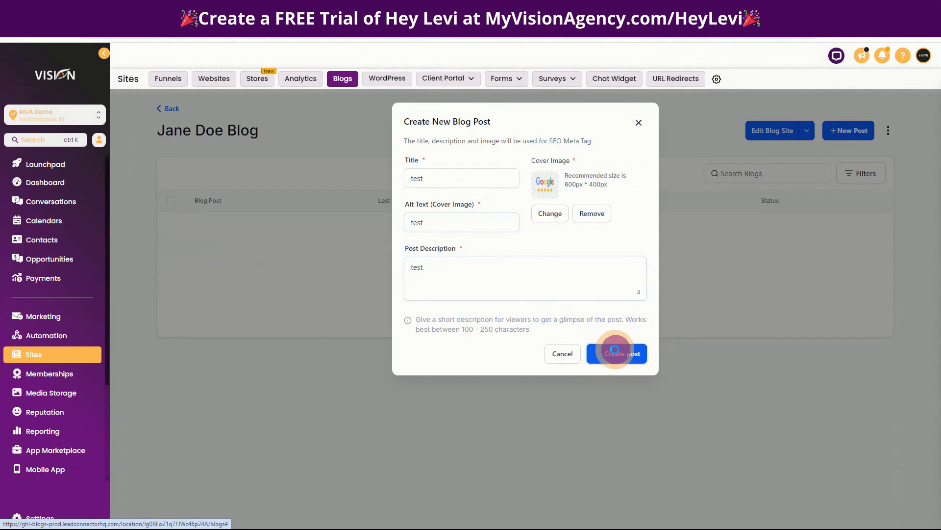
# Open the new post in the editor and replace all of its sample content with the copied Bancha Green Tea blog
pyautogui.click(546, 306)
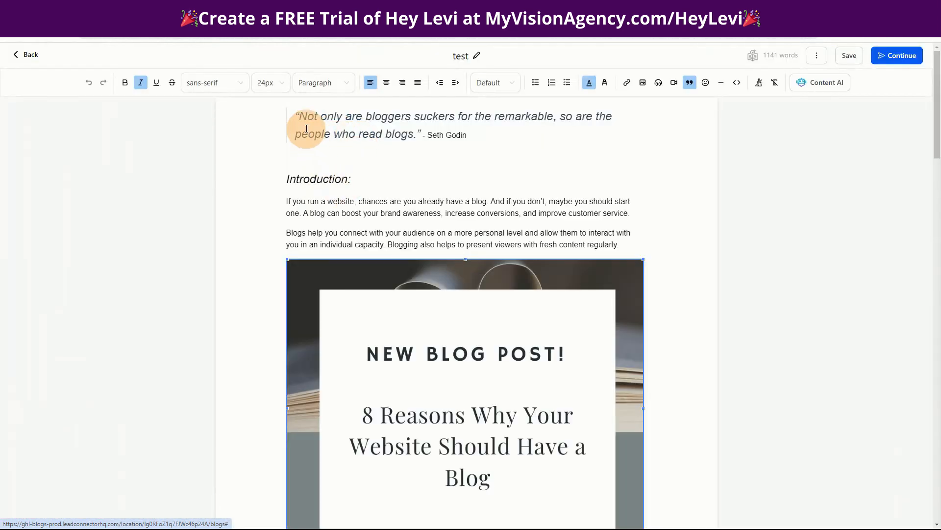
pyautogui.moveTo(294, 110); pyautogui.dragTo(585, 514)
pyautogui.press('Delete')
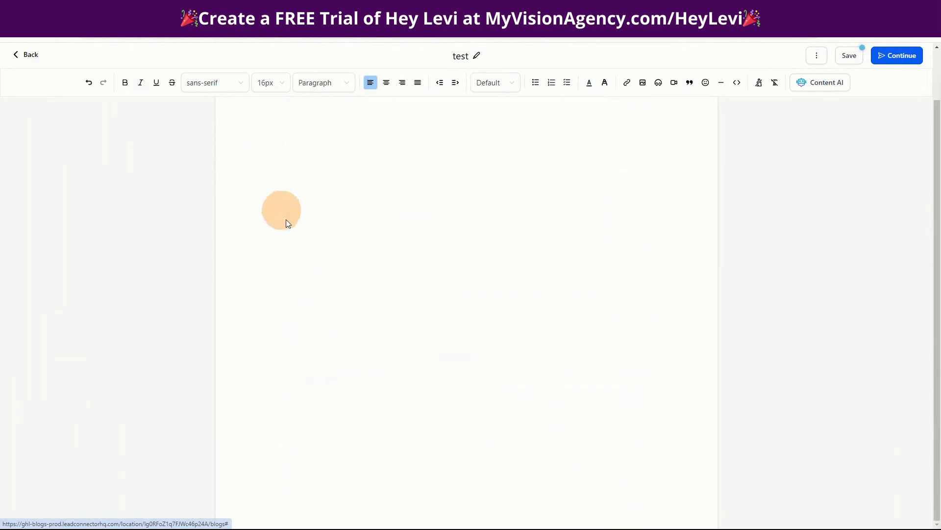
pyautogui.hotkey('ctrl', 'v')
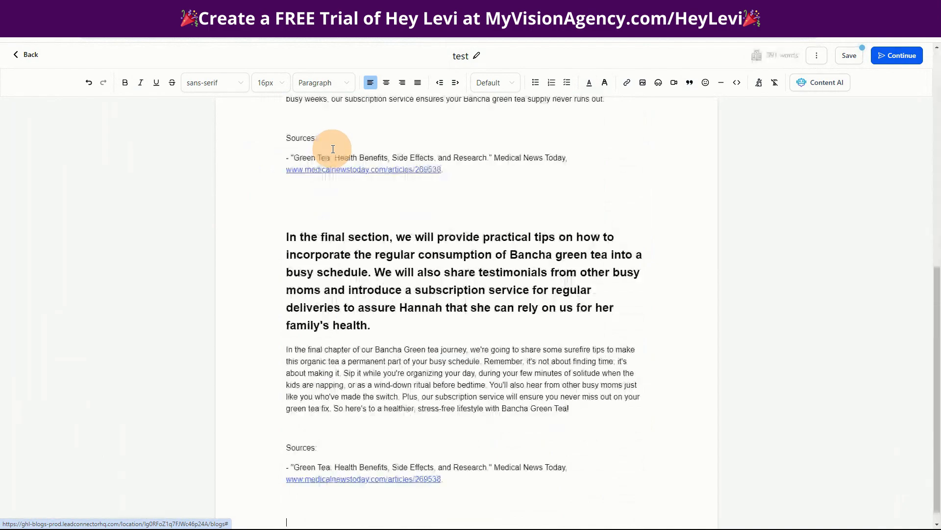
pyautogui.scroll(10, 543, 323)
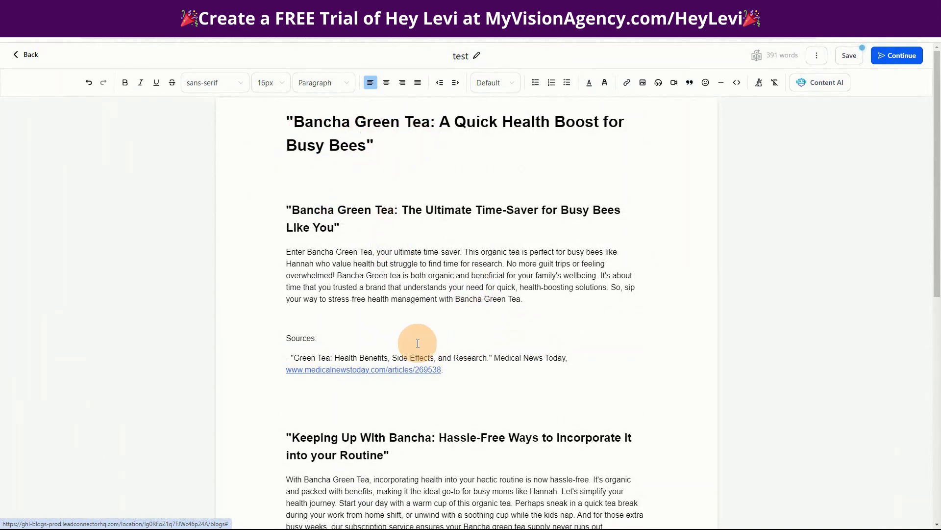
# Move the Sources block of the first section to the end of the post and remove the blank lines left behind
pyautogui.scroll(-2, 419, 343)
pyautogui.moveTo(289, 241); pyautogui.dragTo(488, 273)
pyautogui.hotkey('ctrl', 'c')
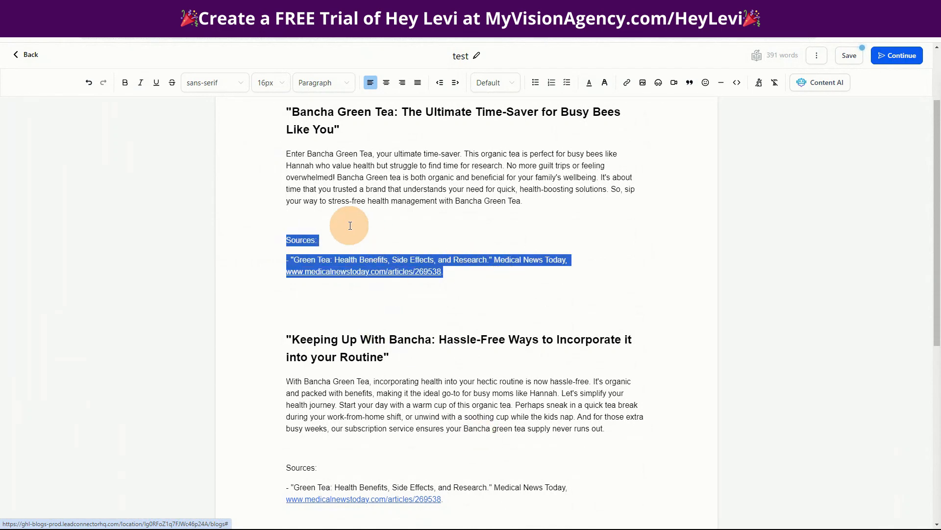
pyautogui.press('BackSpace')
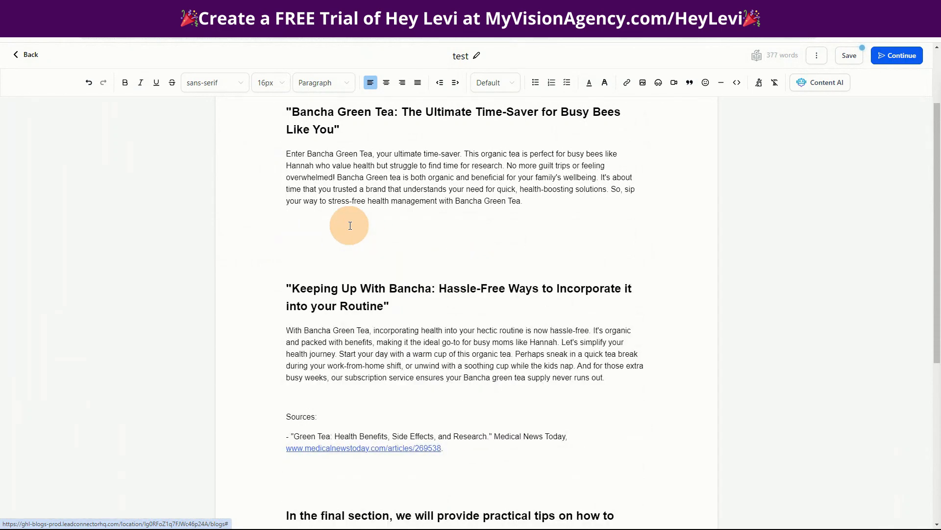
pyautogui.press('Delete')
pyautogui.press('Delete')
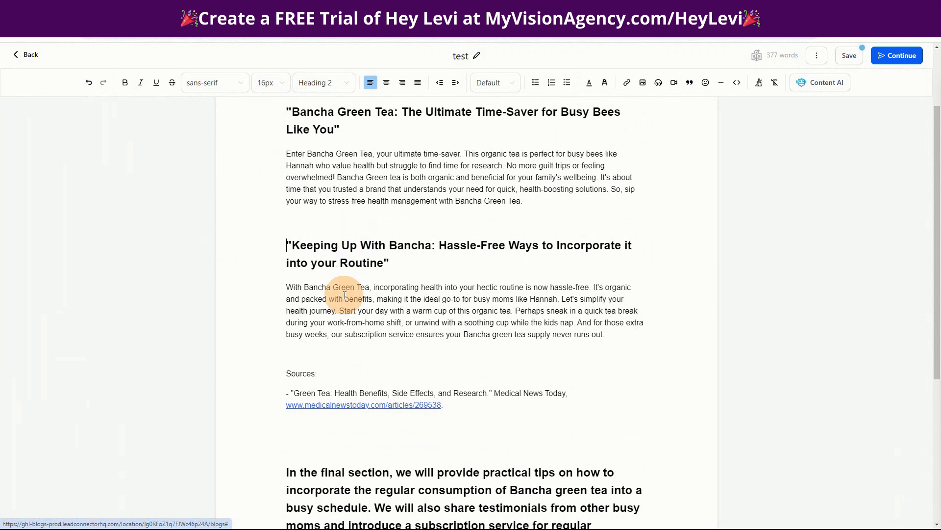
pyautogui.scroll(-5, 368, 397)
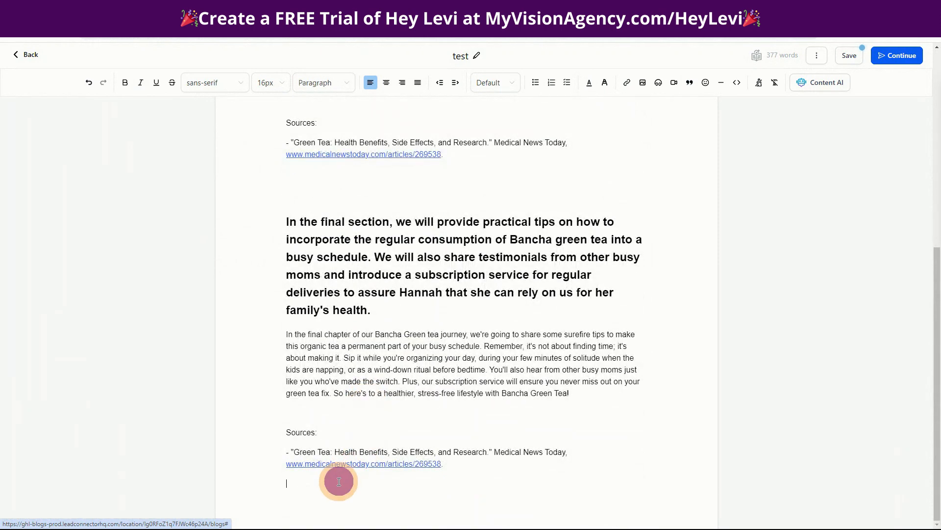
pyautogui.hotkey('ctrl', 'v')
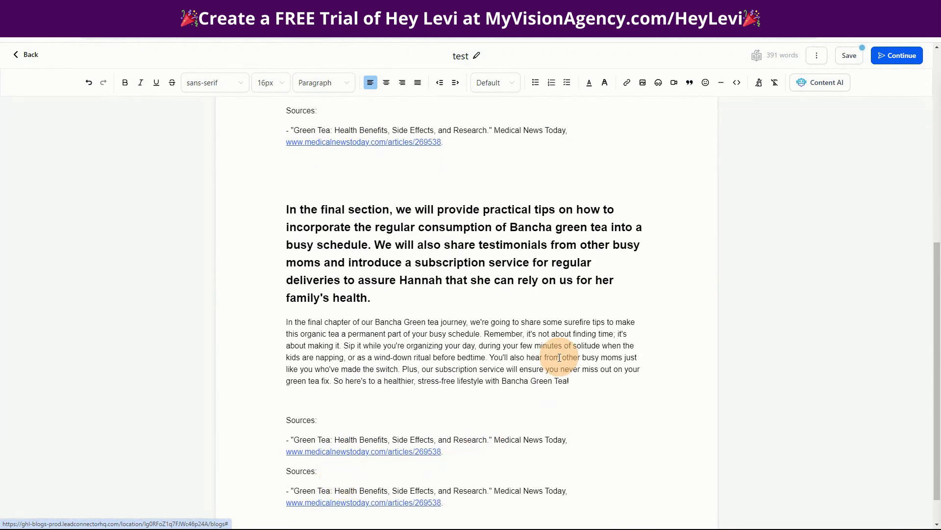
# Examine the Content AI generation form, including its content type options, and close it without generating anything
pyautogui.scroll(7, 417, 308)
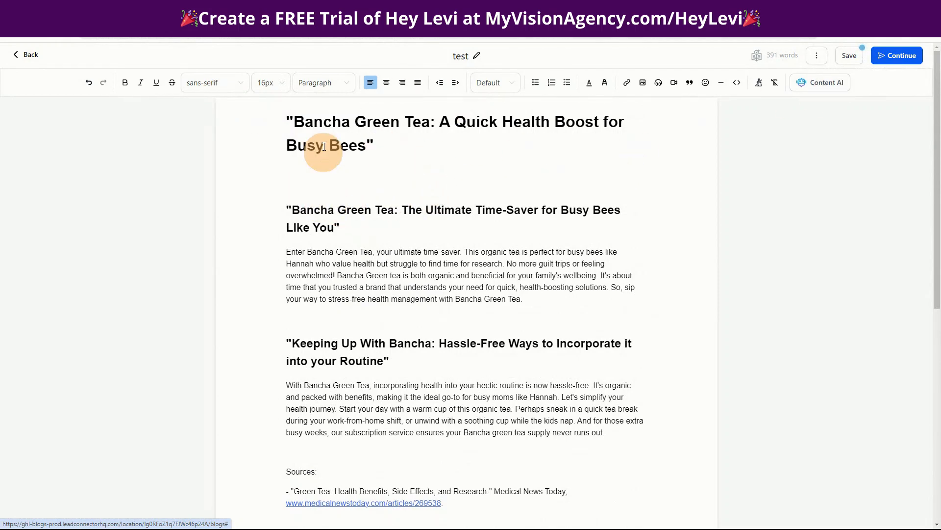
pyautogui.click(832, 84)
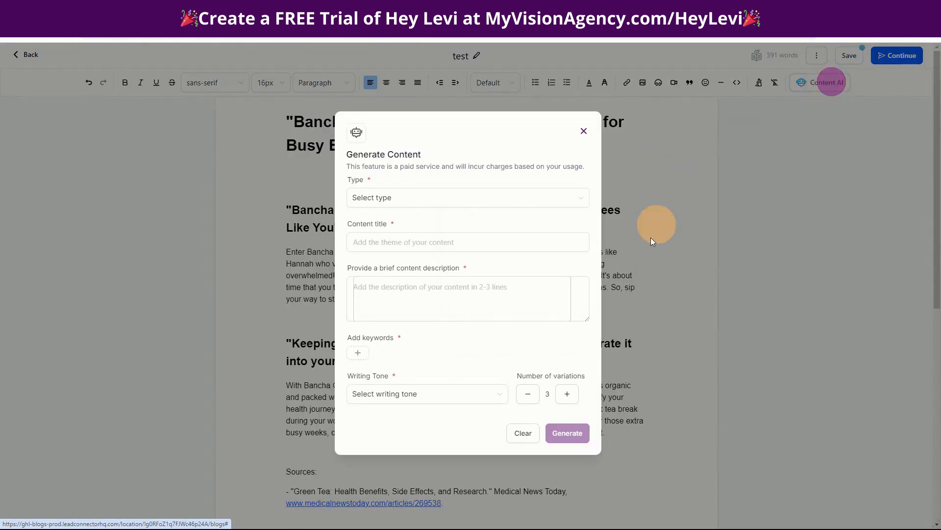
pyautogui.click(584, 133)
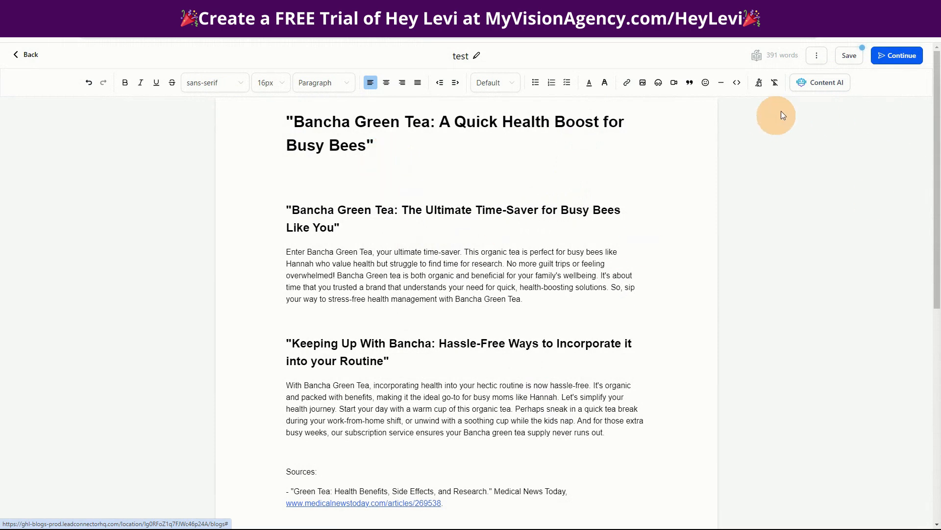
pyautogui.click(824, 80)
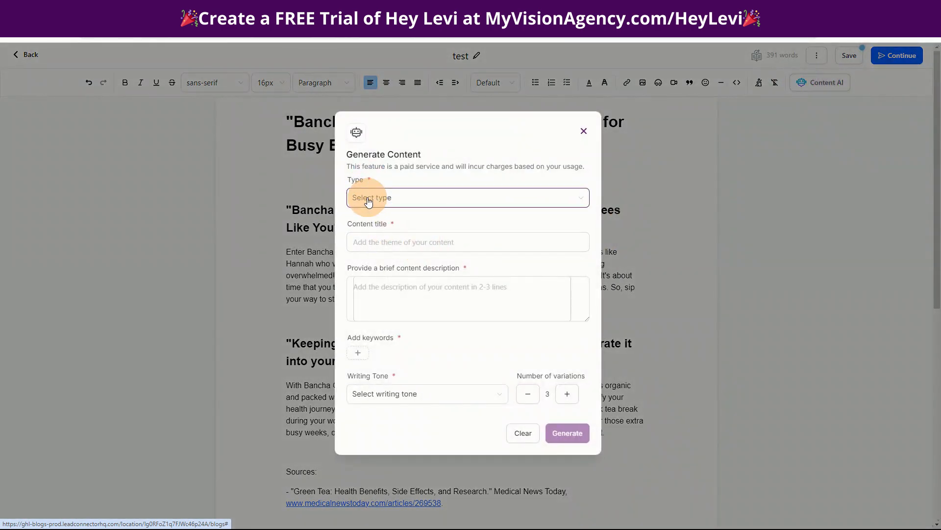
pyautogui.click(375, 196)
pyautogui.click(398, 159)
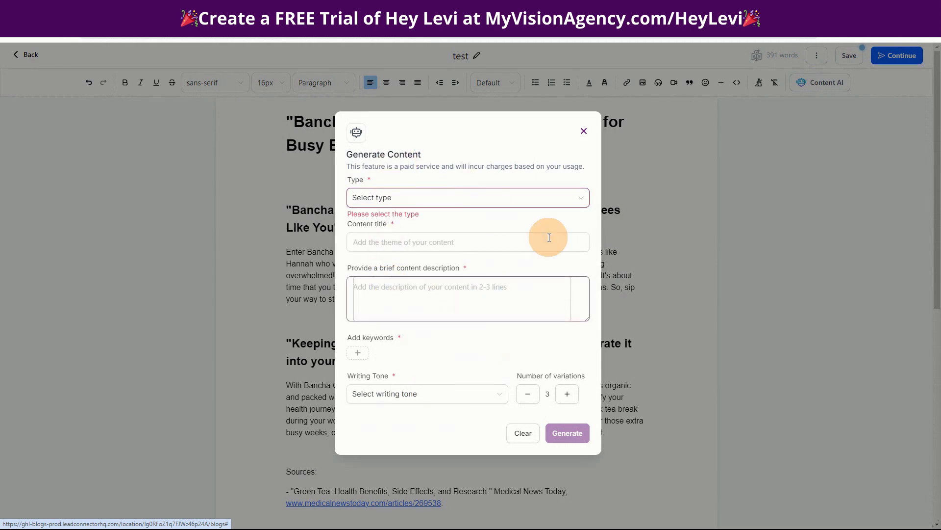
pyautogui.click(584, 131)
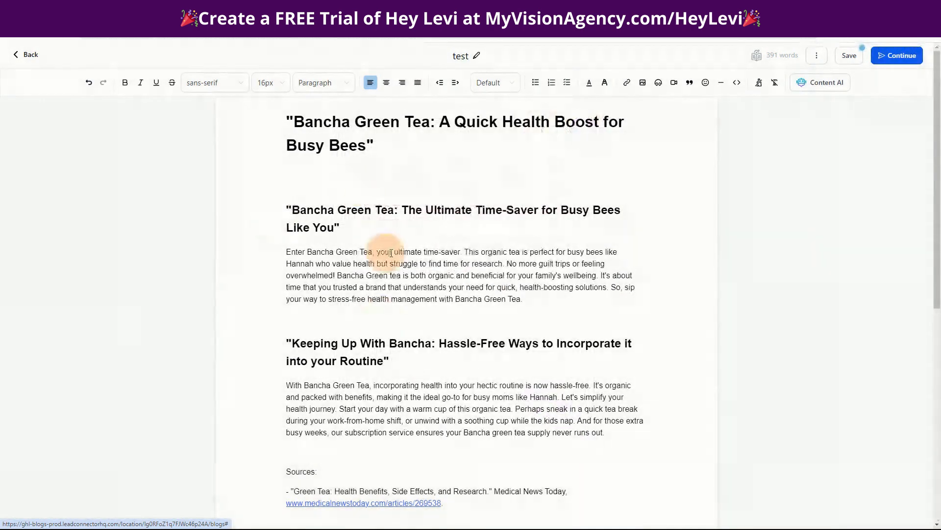